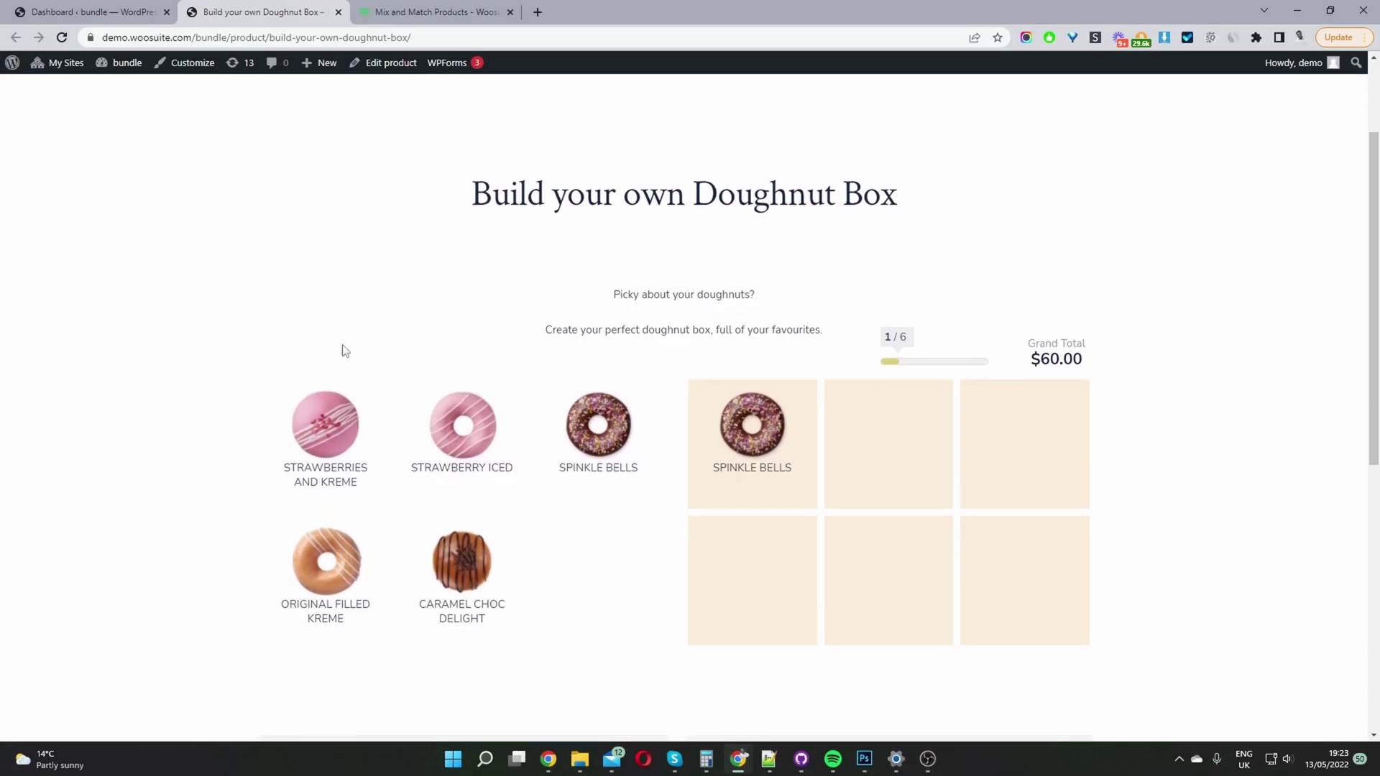
- Add Original Filled Kreme, Caramel Choc Delight, Strawberries and Kreme, Strawberry Iced and Spinkle Bells to the box
scroll(634, 311, "down", 2)
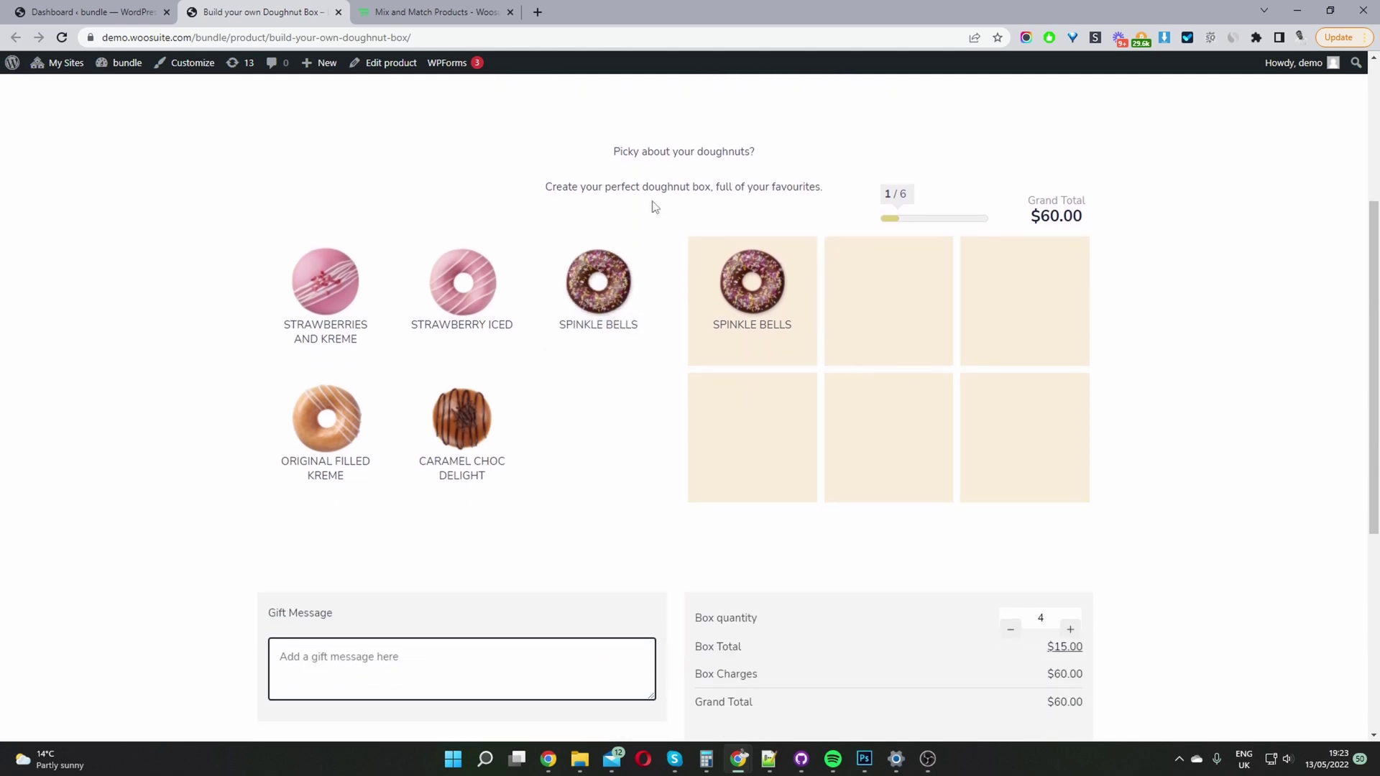
scroll(524, 374, "up", 4)
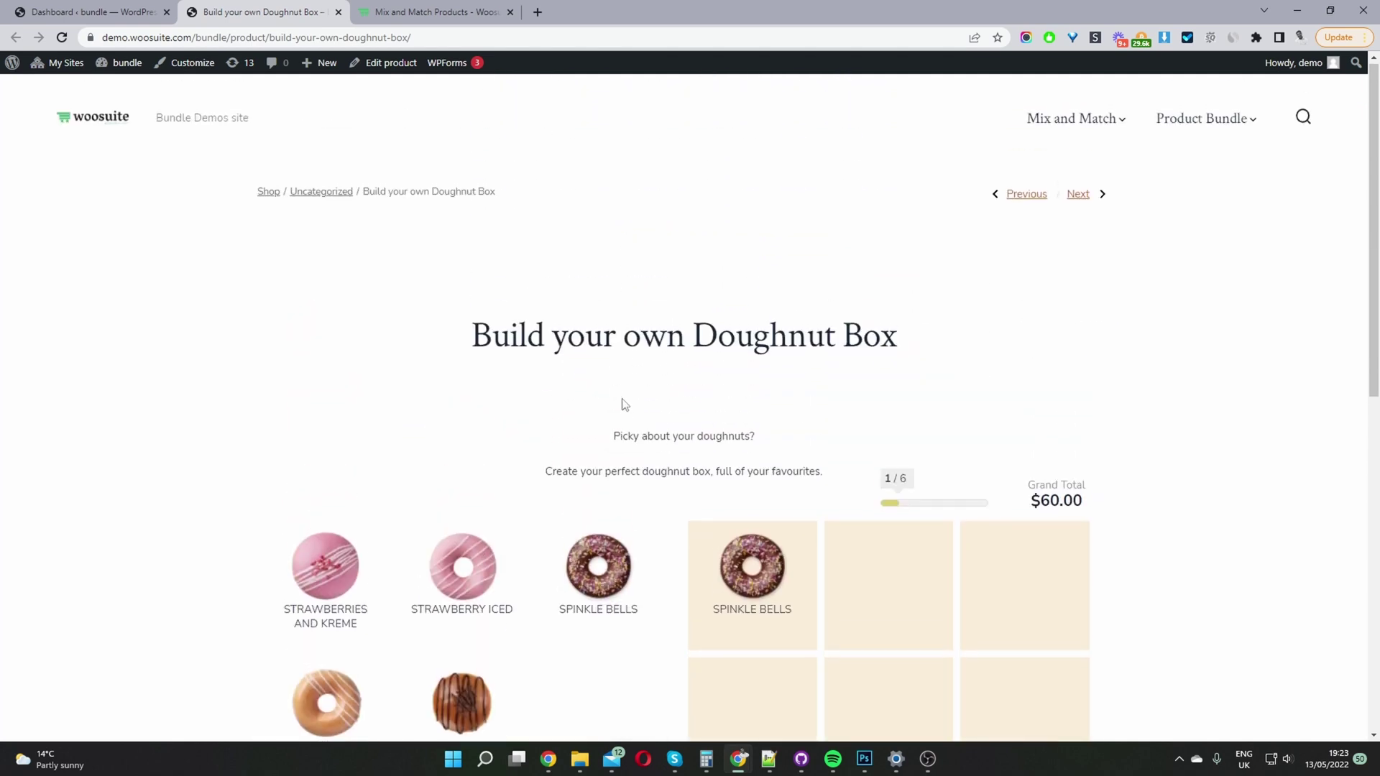
scroll(653, 391, "down", 1)
- Set box quantity to 1 and swap Strawberry Iced for Original Filled Kreme, totalling $15.00
scroll(402, 459, "down", 1)
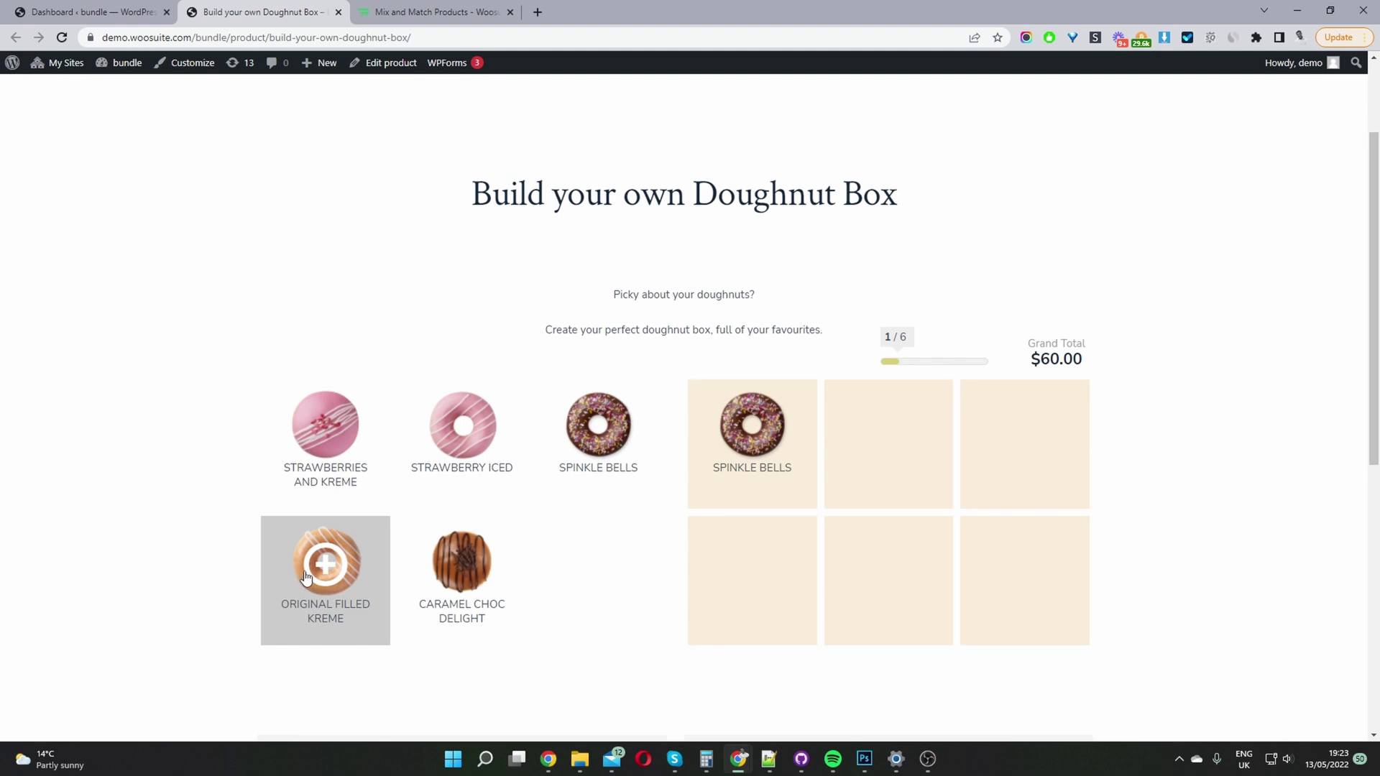
left_click(327, 561)
left_click(462, 562)
left_click(326, 425)
left_click(462, 426)
left_click(611, 440)
scroll(955, 530, "down", 4)
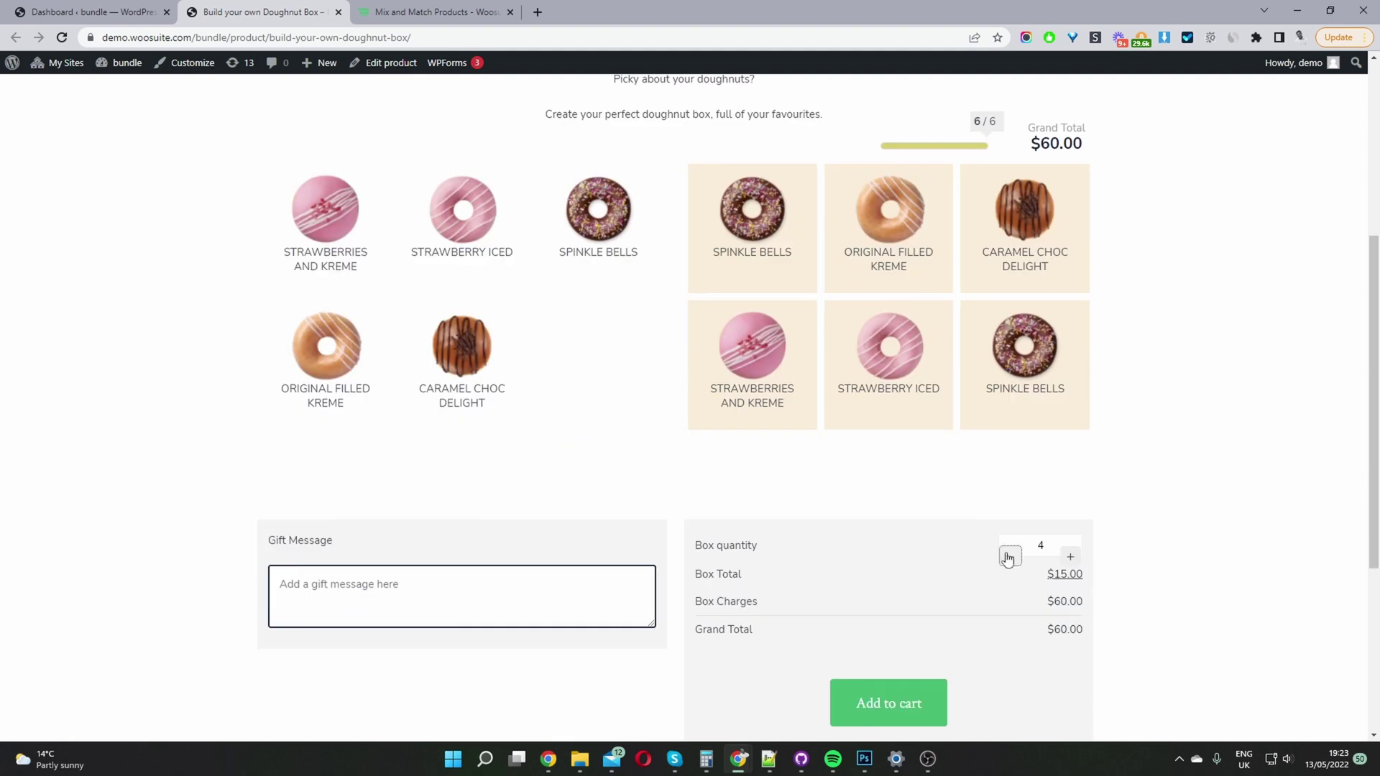
left_click(1006, 554)
scroll(1002, 557, "up", 4)
scroll(1025, 403, "down", 1)
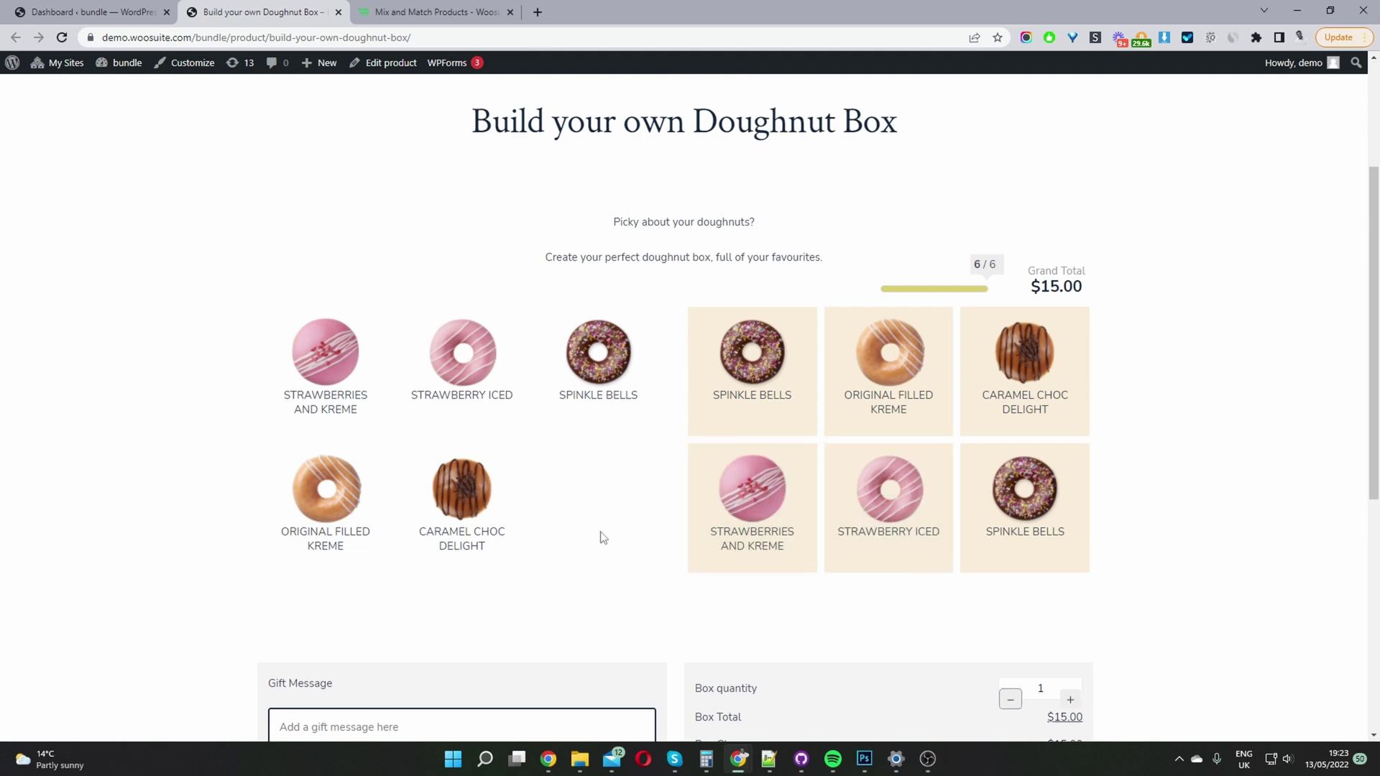
scroll(601, 536, "down", 2)
left_click(880, 344)
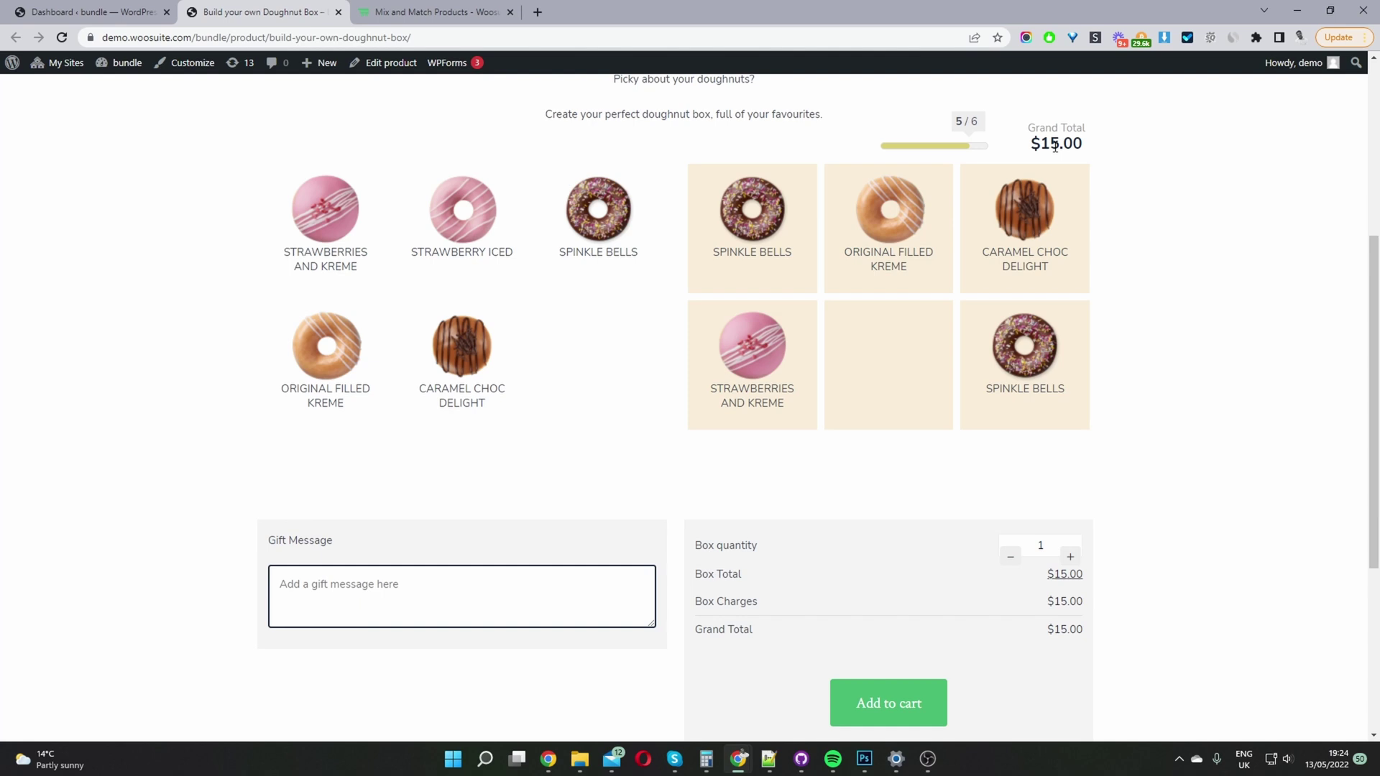
left_click_drag(1037, 144, 1063, 144)
left_click(375, 320)
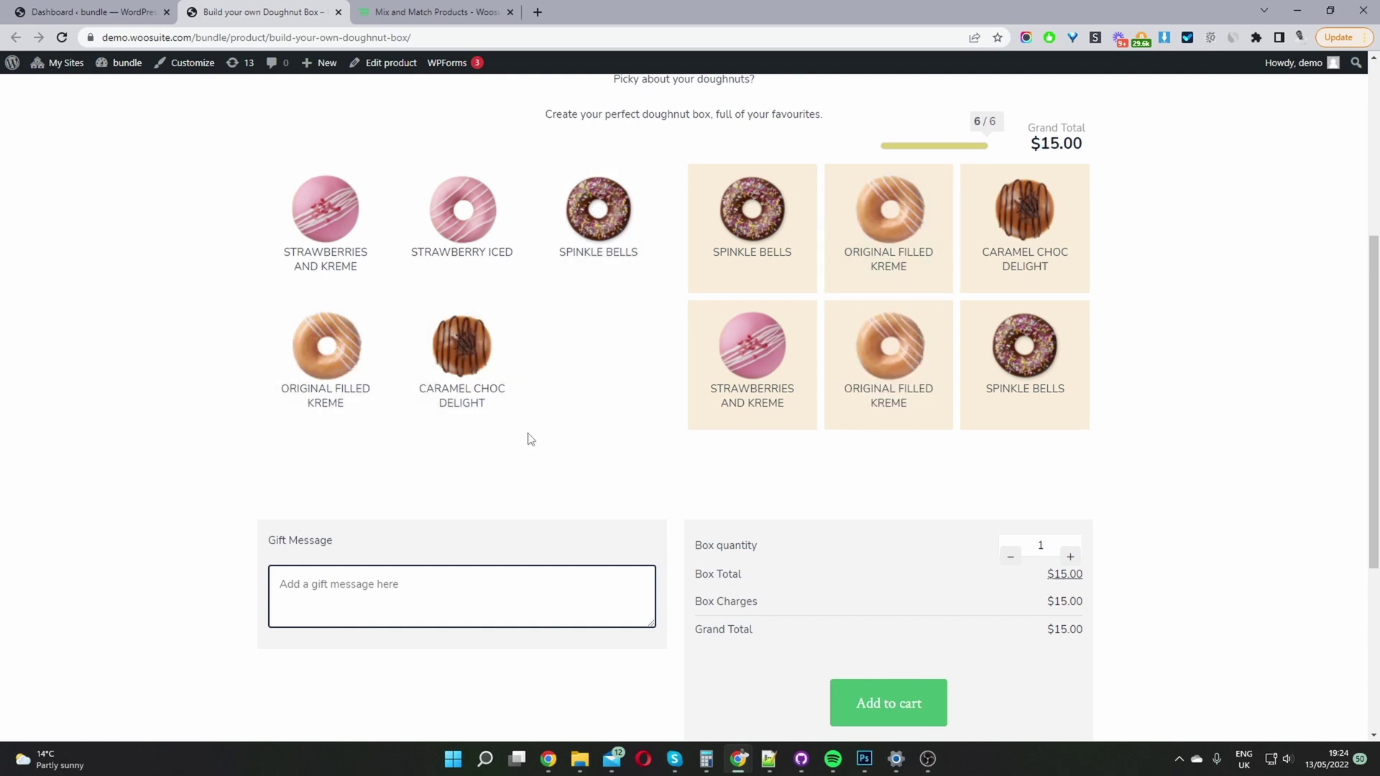
- Focus the Gift Message field and add the full 6/6 Doughnut Box to the cart
left_click(375, 585)
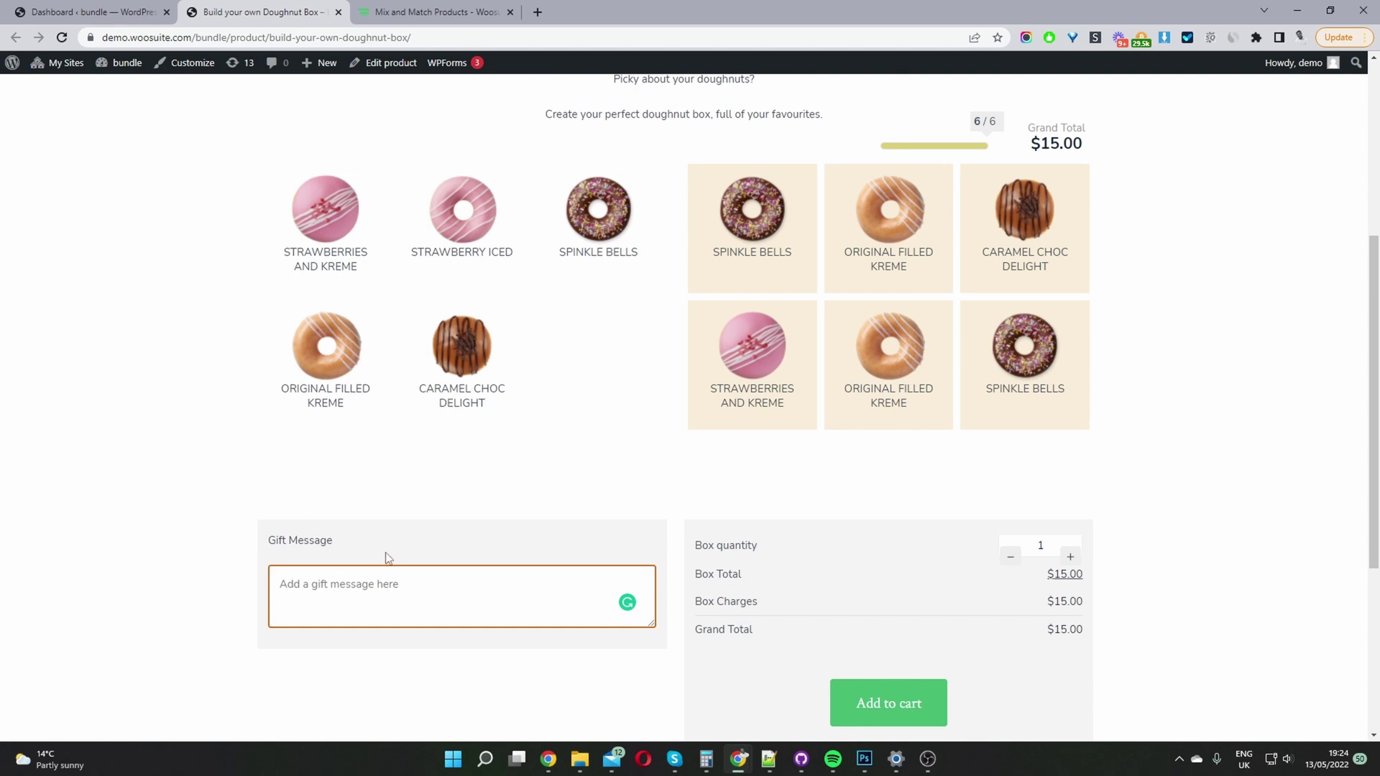
left_click(923, 710)
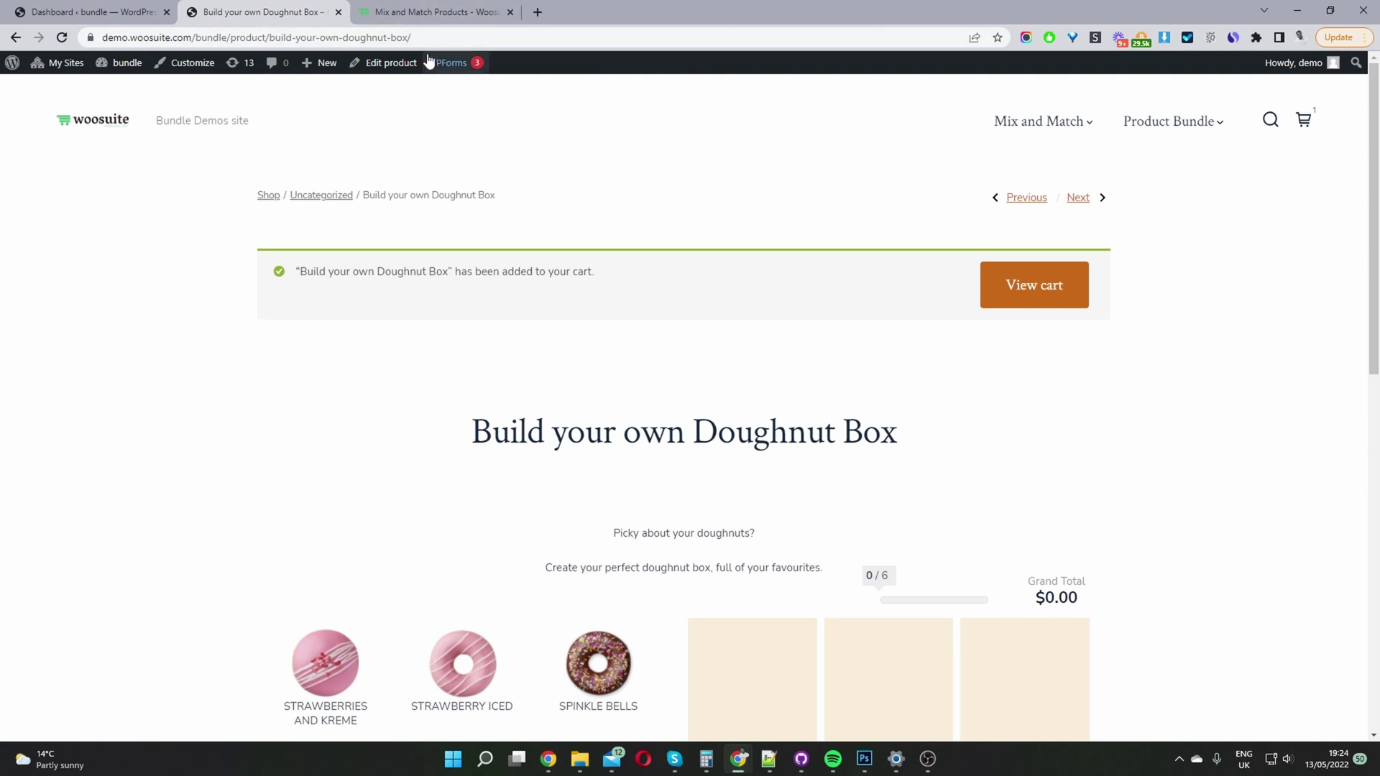
- Look over the woosuite Mix and Match Products page, then return to the WordPress Dashboard
left_click(434, 14)
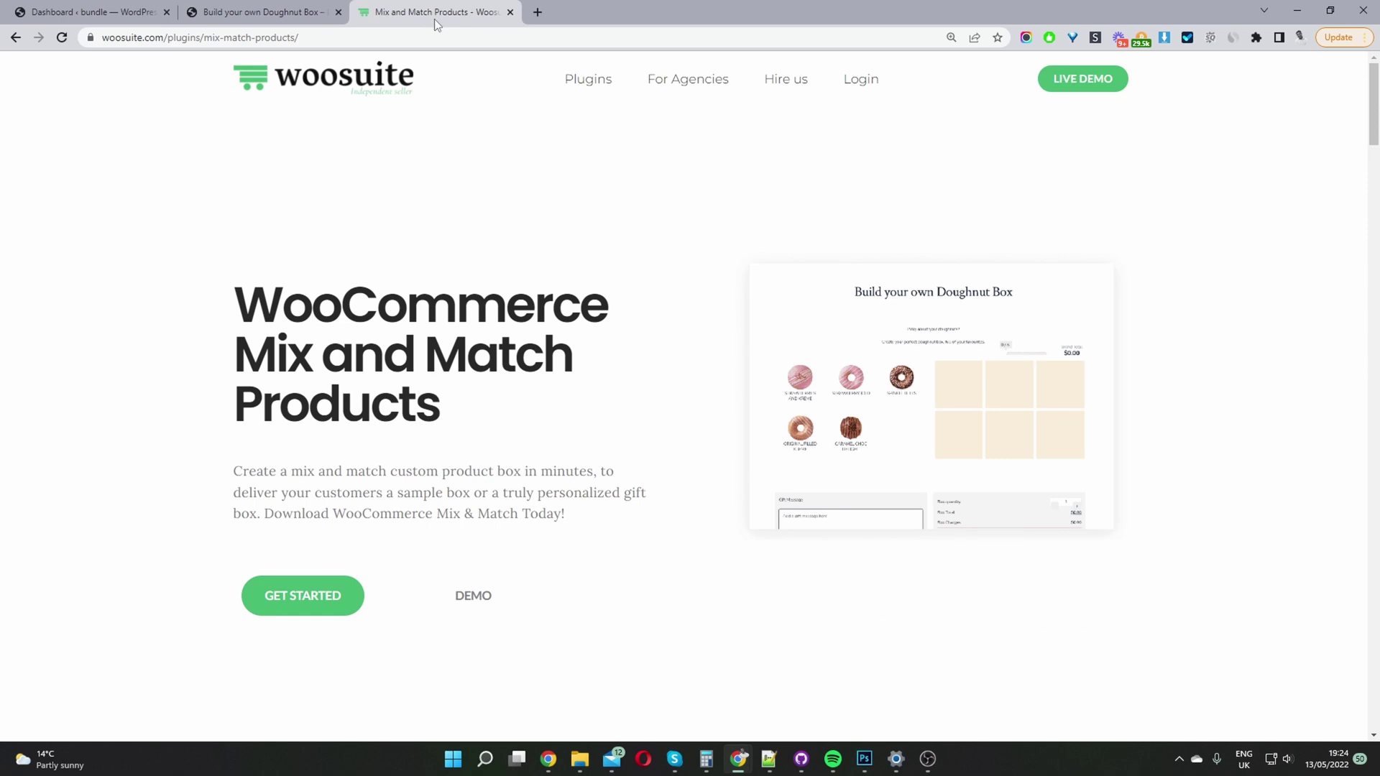
left_click_drag(285, 292, 533, 311)
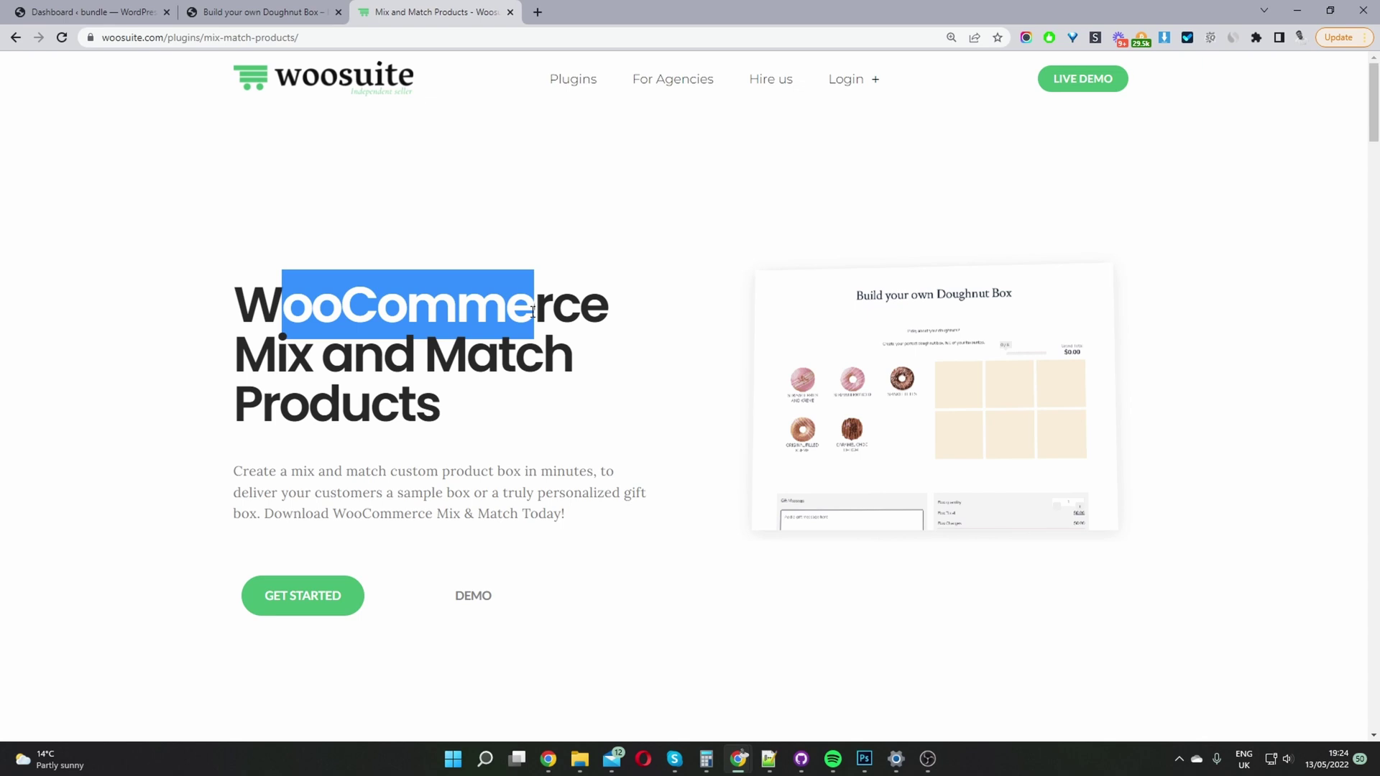
left_click(893, 244)
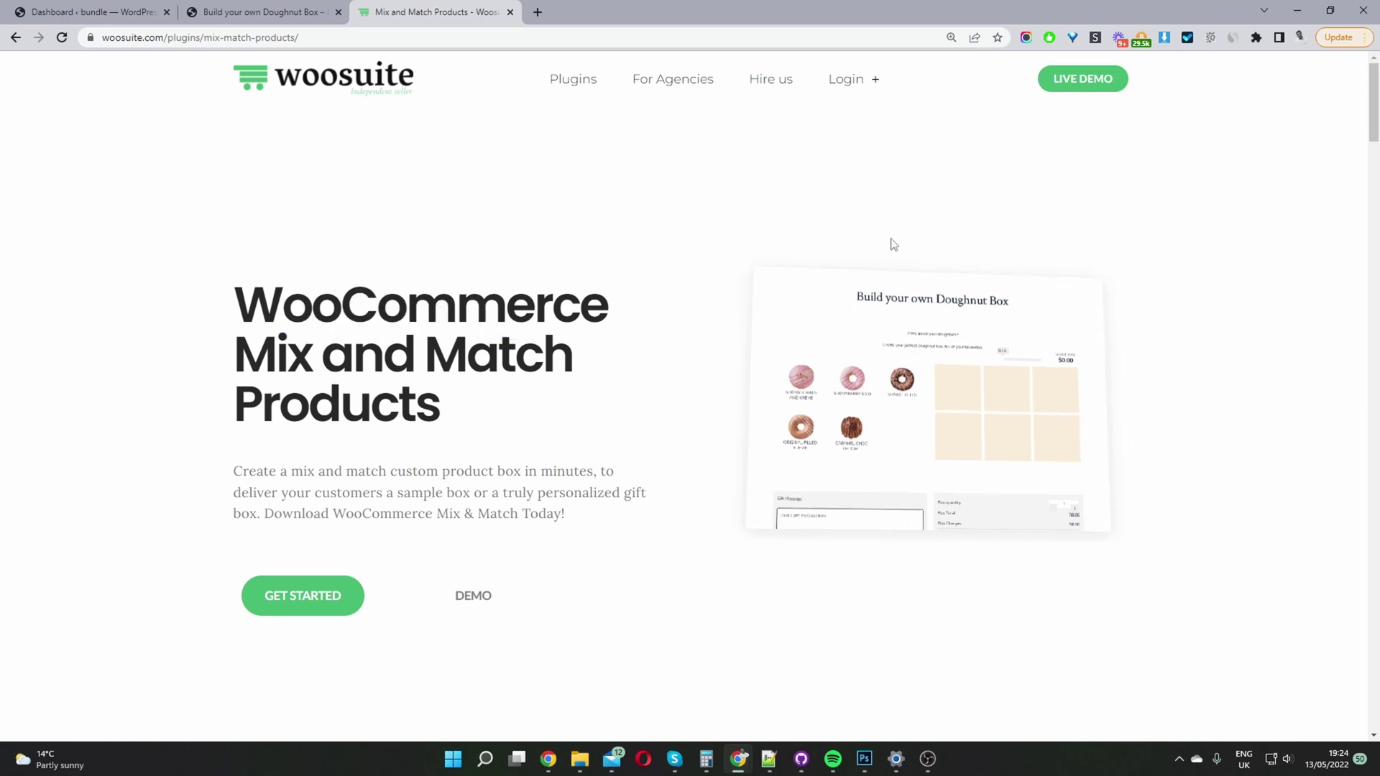
left_click(89, 12)
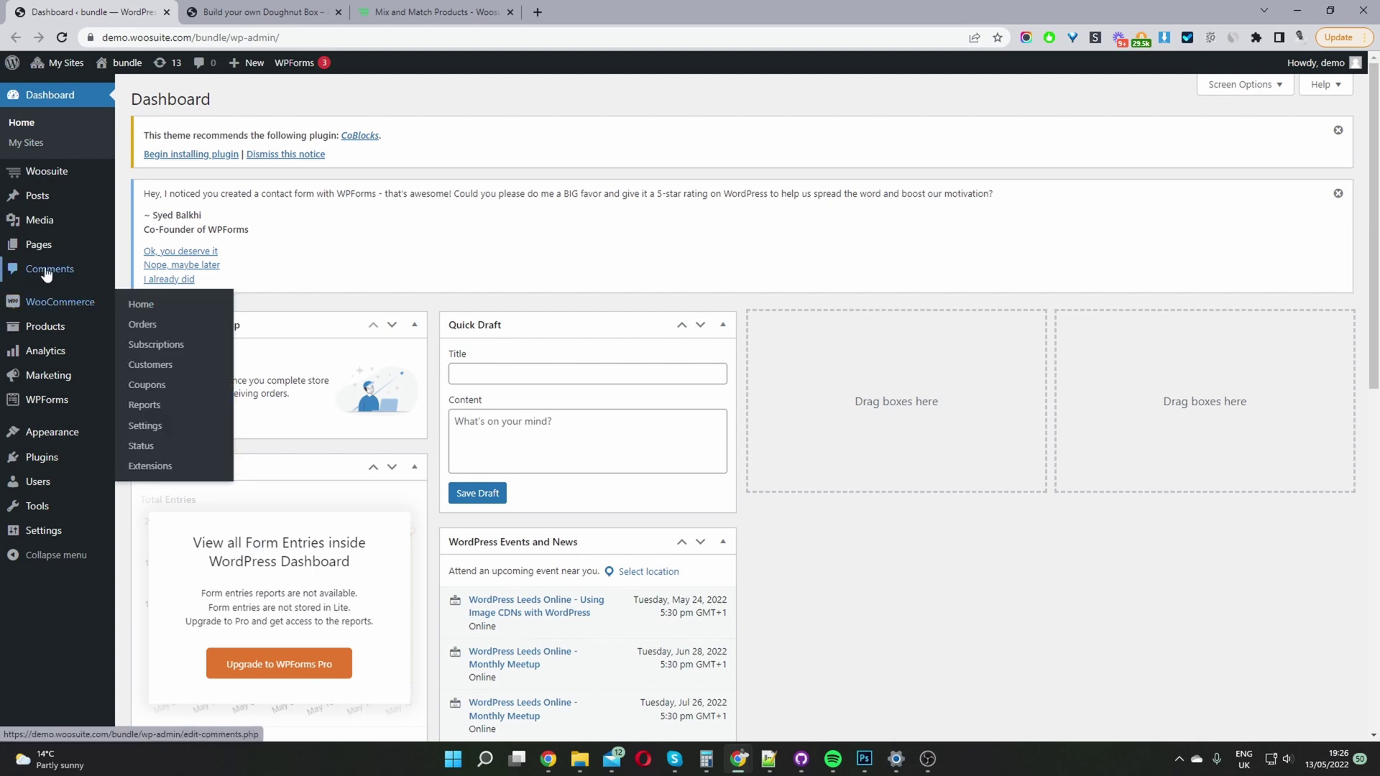
- Open Products > All Products in a new browser tab
mouse_move(56, 330)
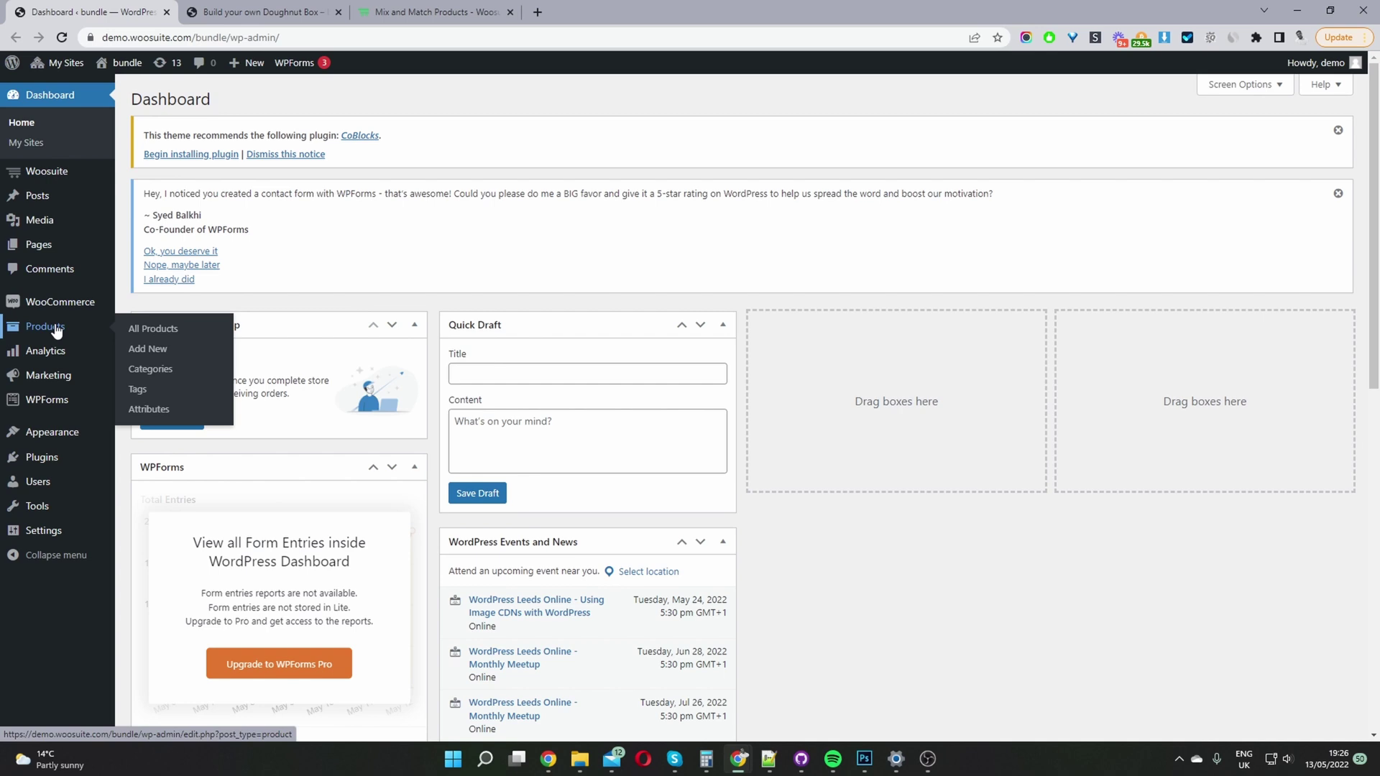
middle_click(167, 336)
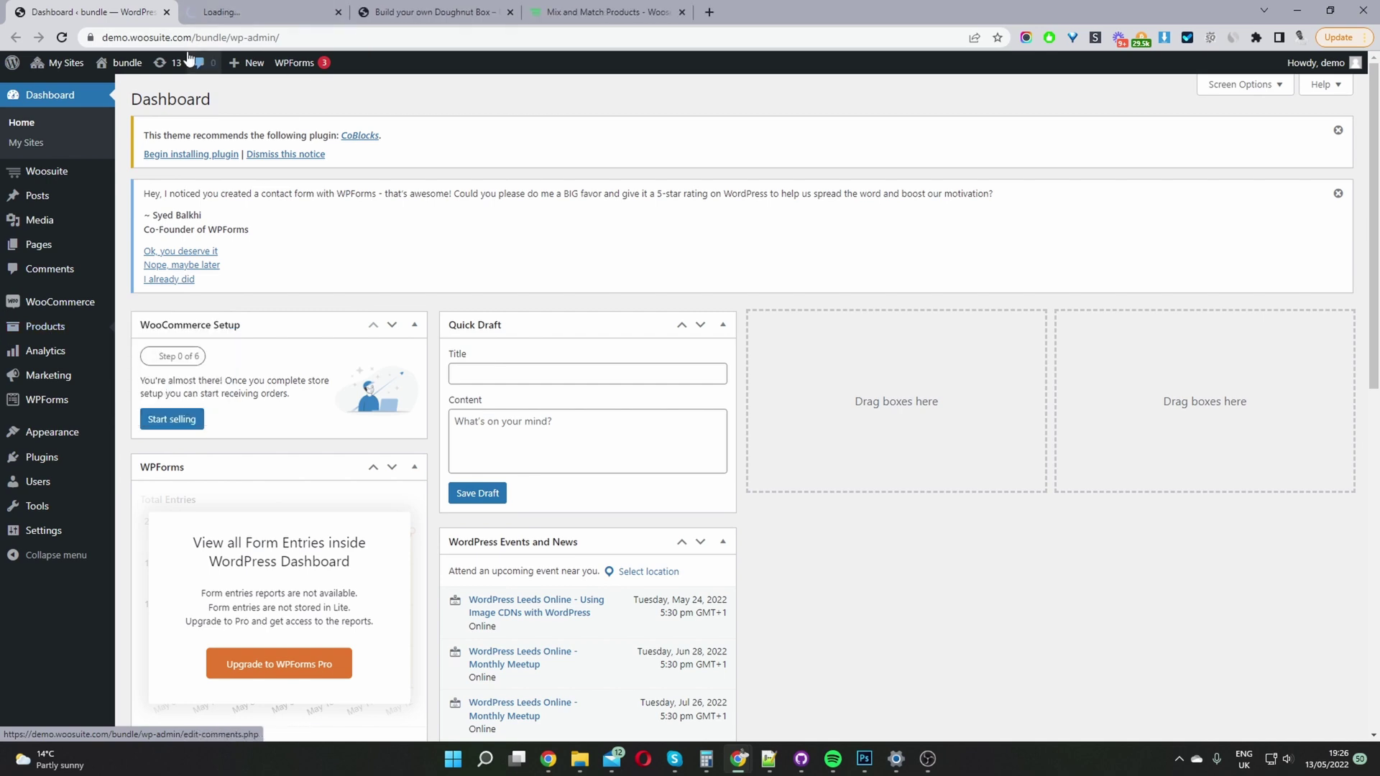
- Open STRAWBERRIES AND KREME for editing and untick the Uncategorized product category
left_click(239, 7)
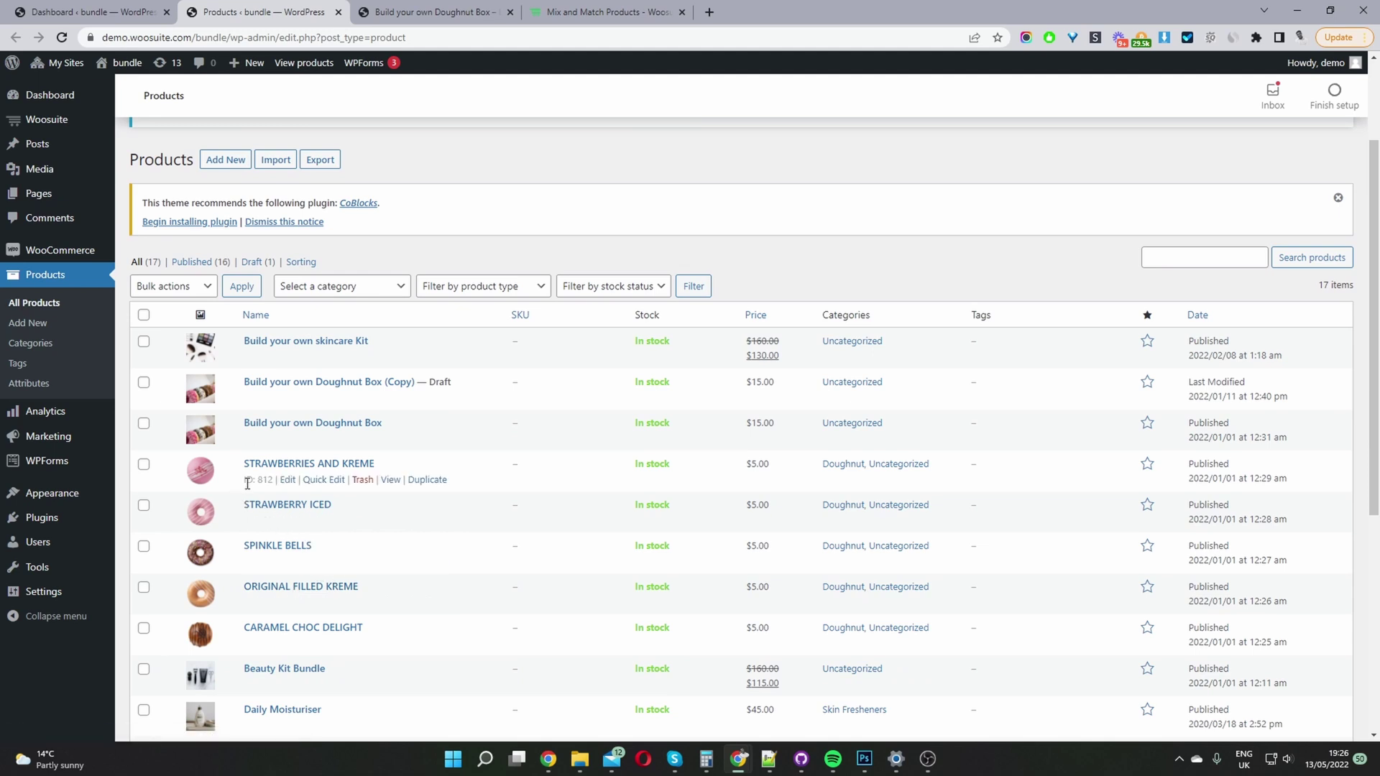
middle_click(287, 479)
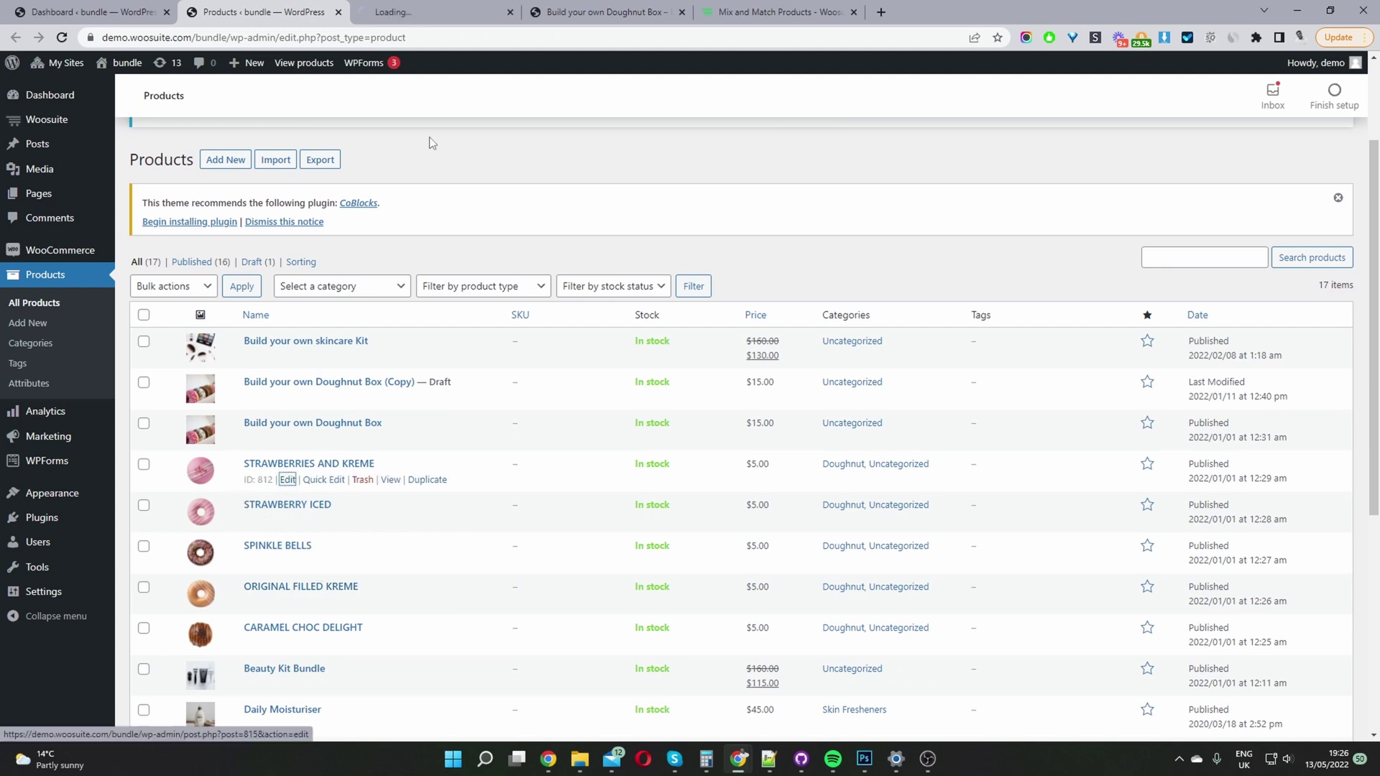
left_click(431, 12)
left_click_drag(345, 419, 72, 398)
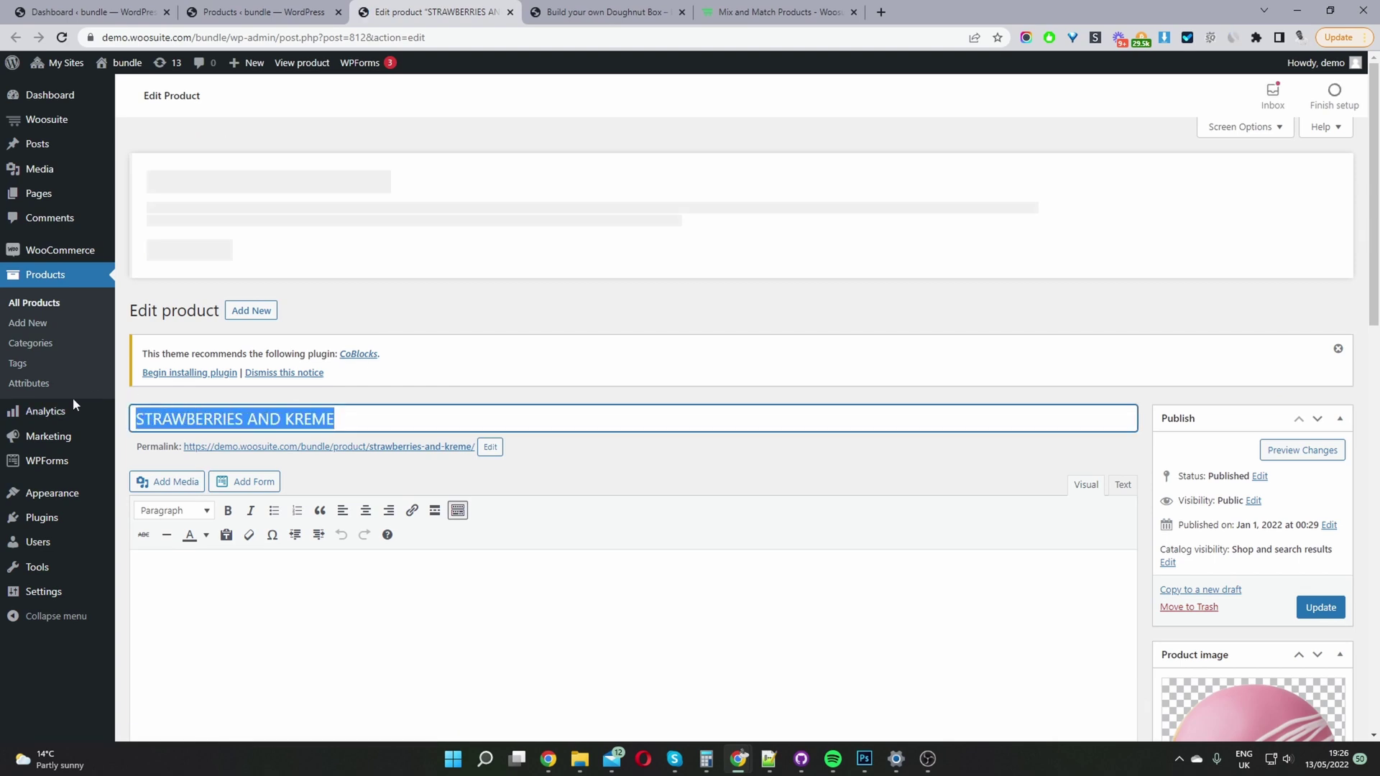
scroll(1039, 535, "down", 3)
scroll(1038, 535, "down", 1)
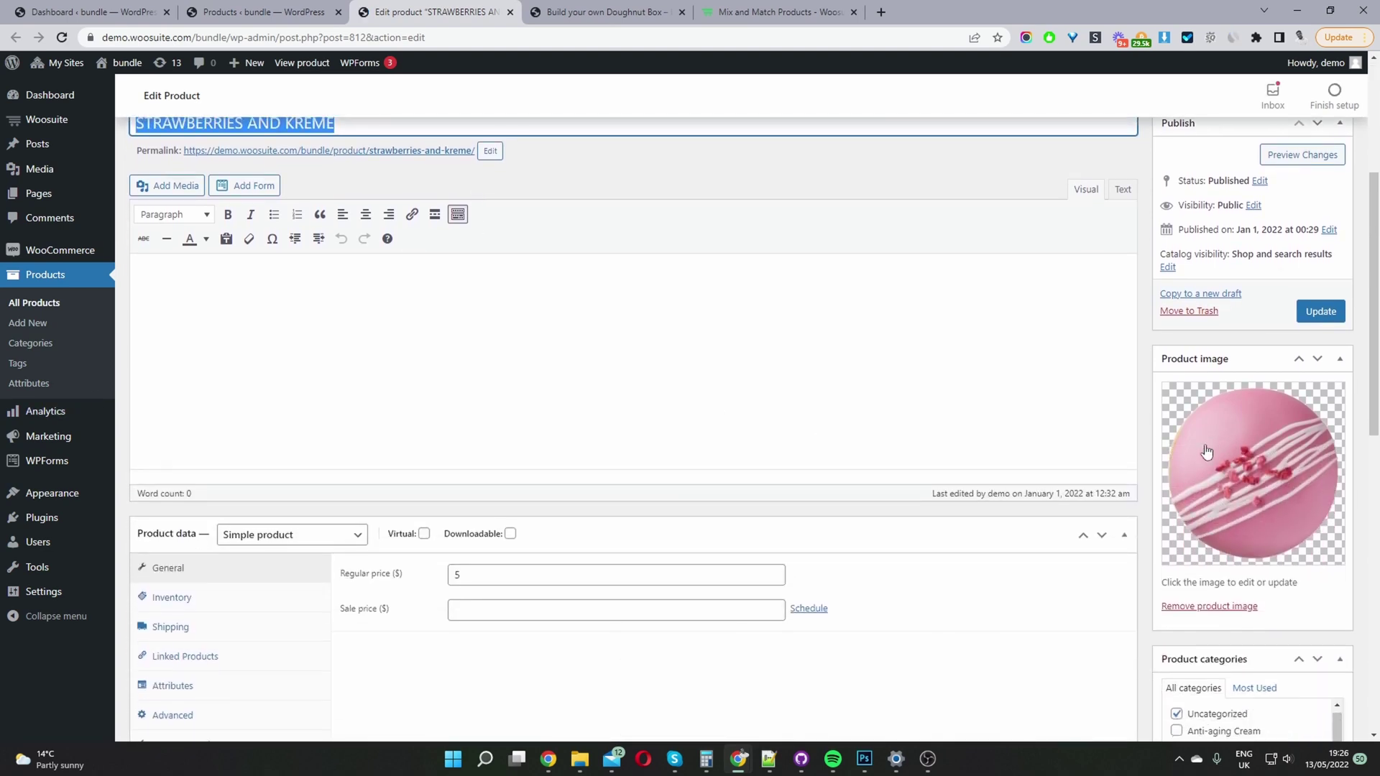
scroll(1262, 494, "down", 3)
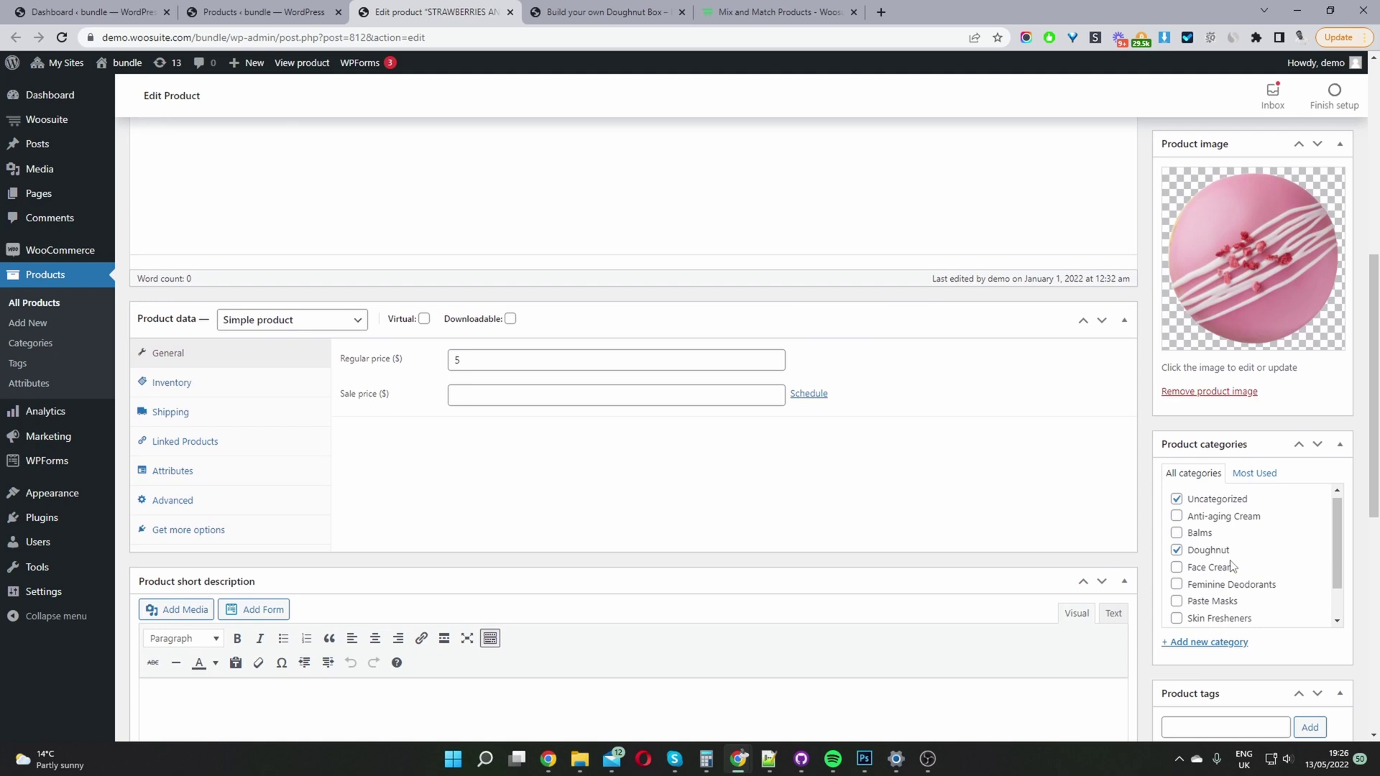
left_click(1202, 502)
- Review the $5 regular price and descriptions, then return to the Products list
left_click(469, 357)
scroll(532, 457, "down", 4)
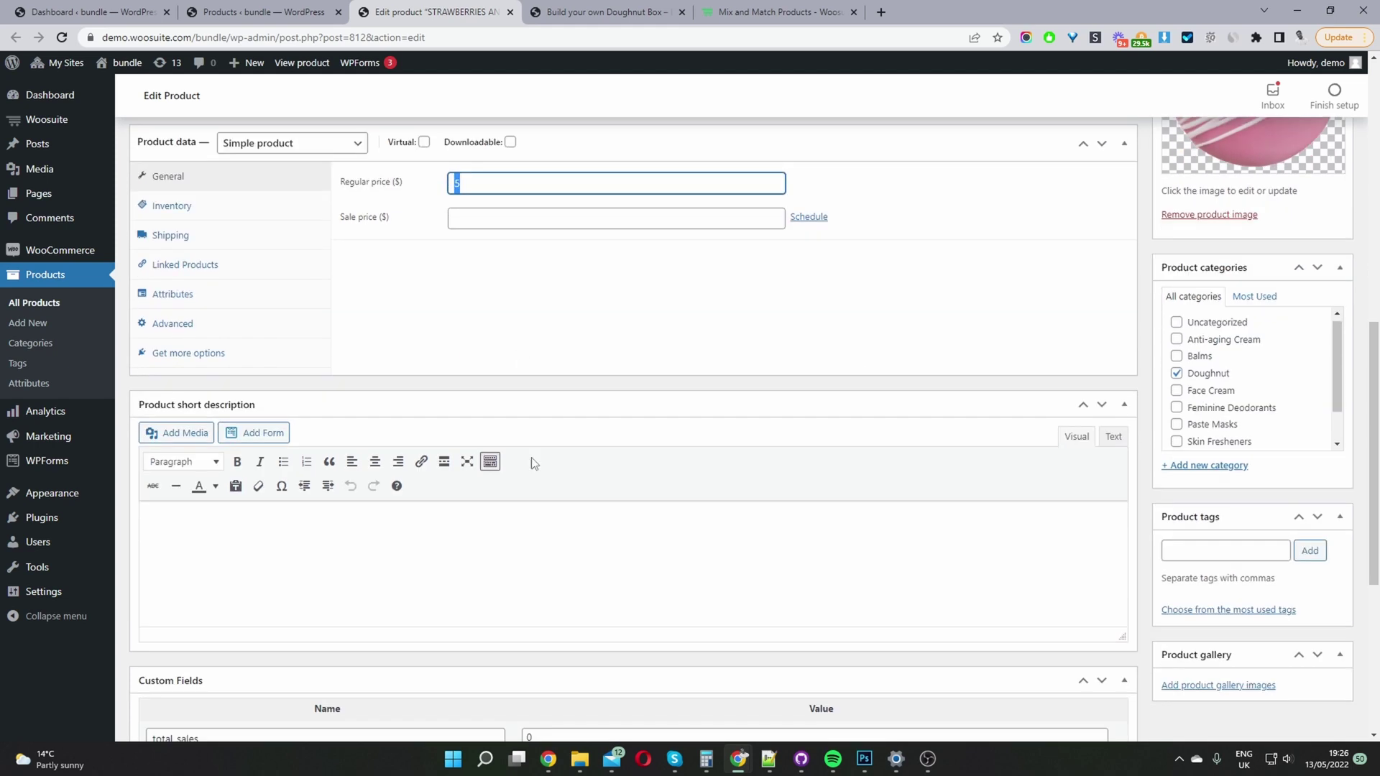
left_click(423, 460)
scroll(423, 460, "up", 9)
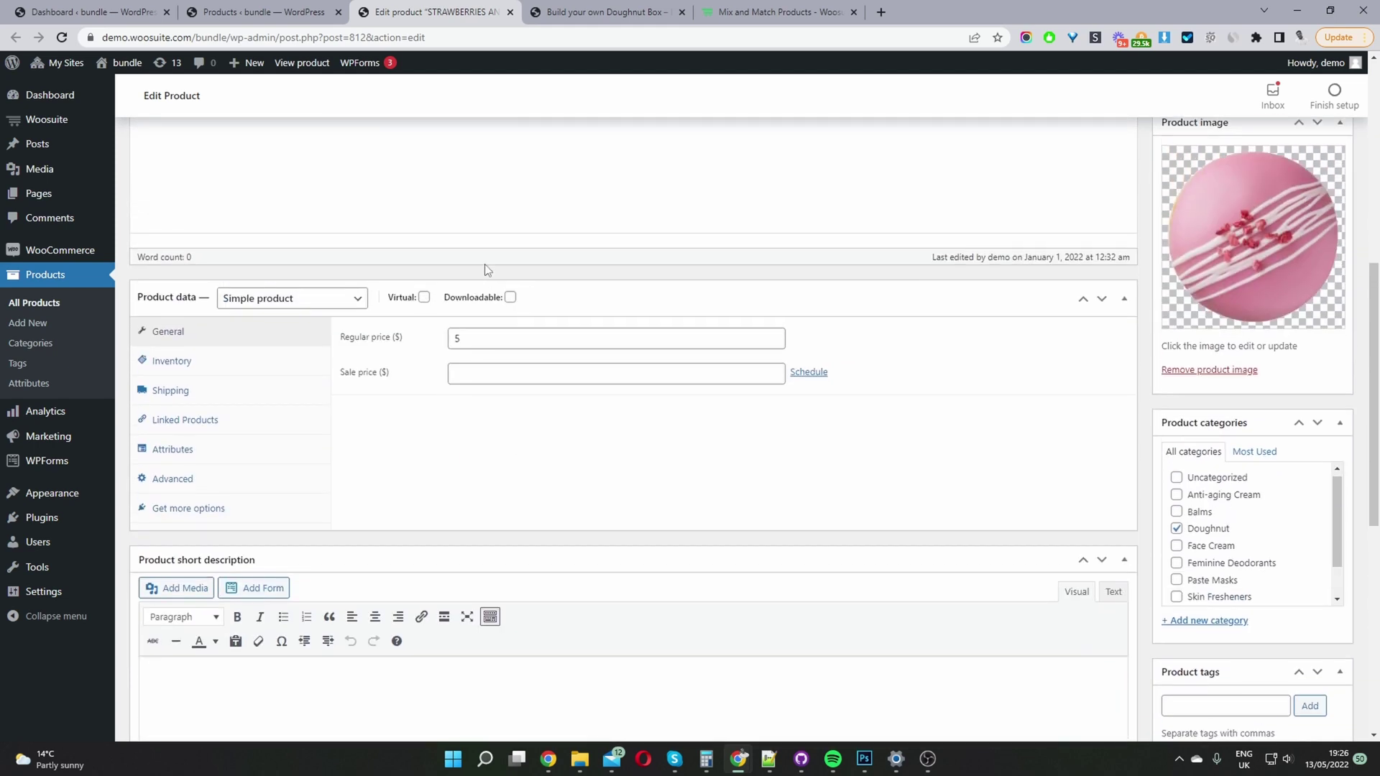
left_click(428, 499)
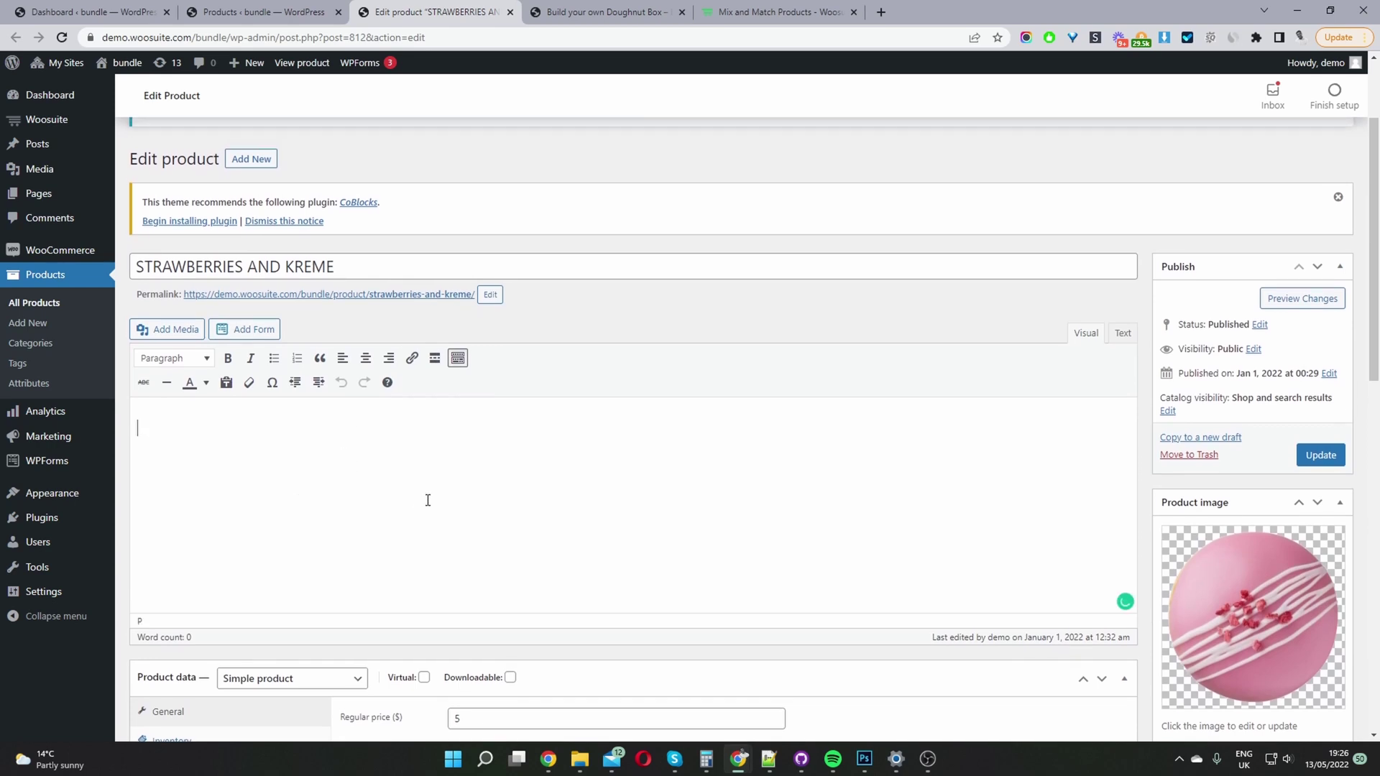
scroll(881, 524, "down", 4)
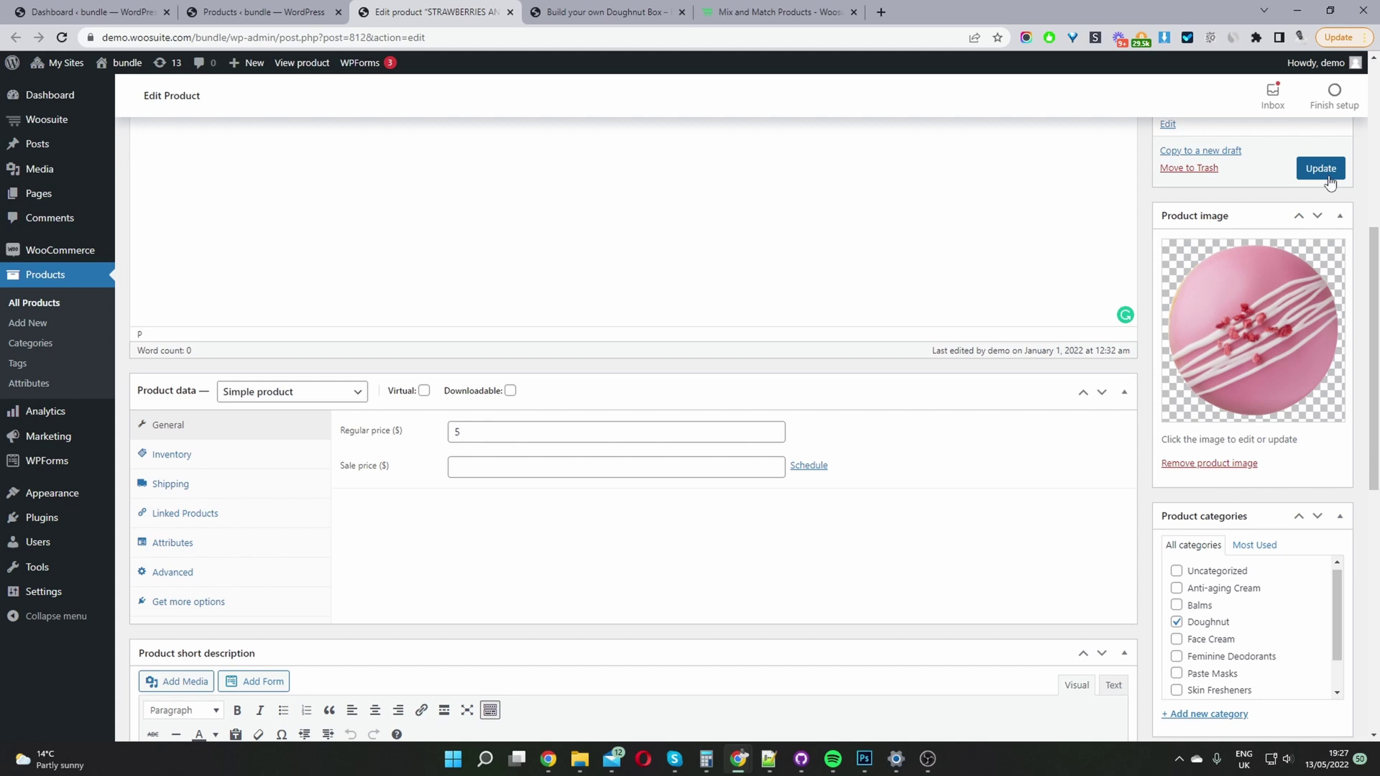
left_click(252, 13)
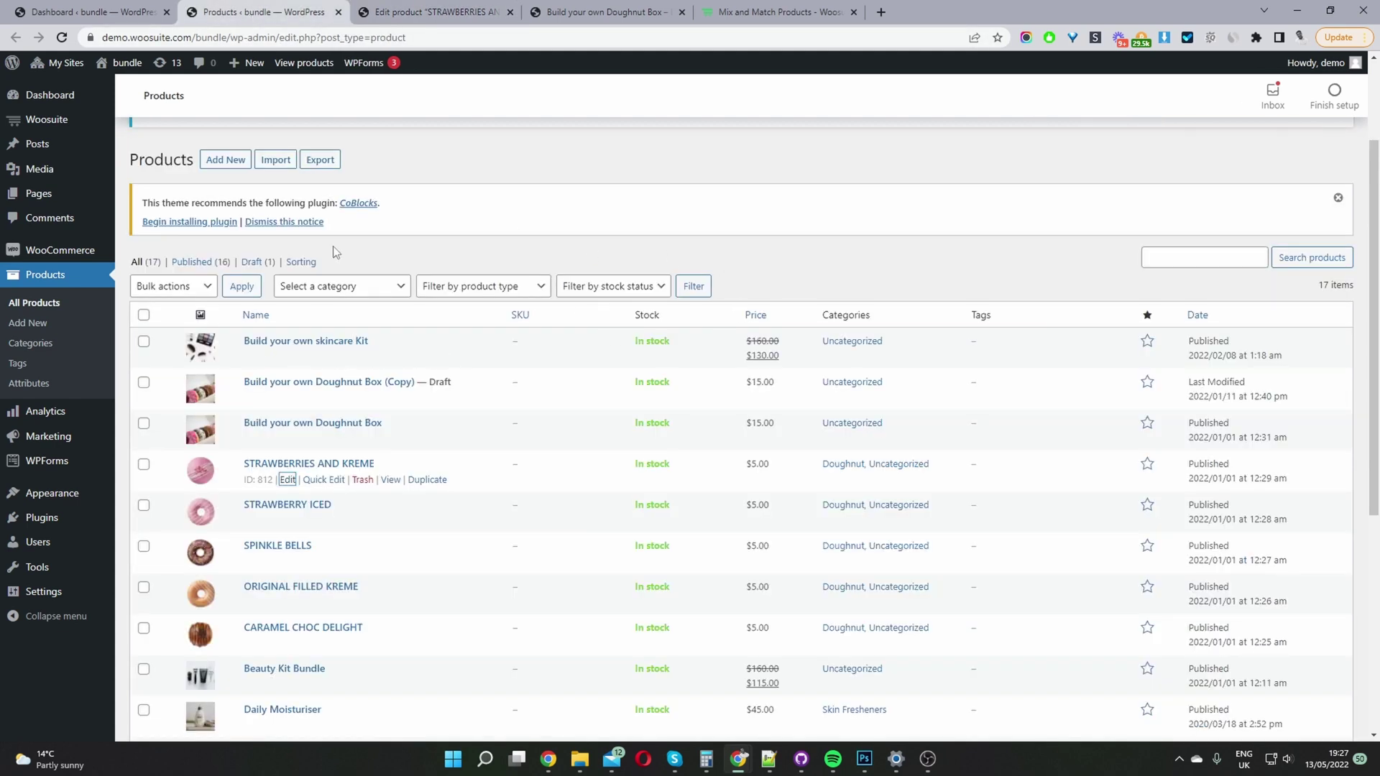
scroll(320, 513, "down", 1)
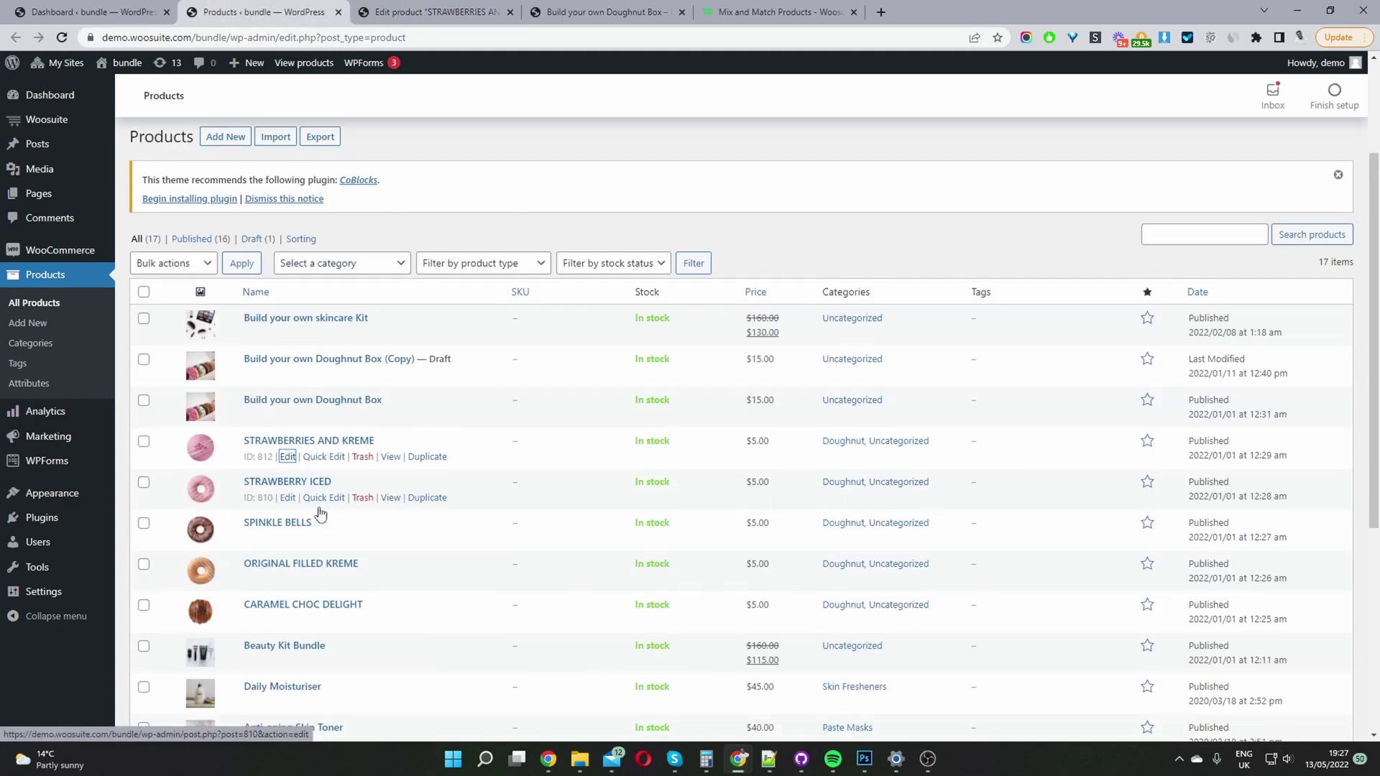
scroll(321, 513, "down", 1)
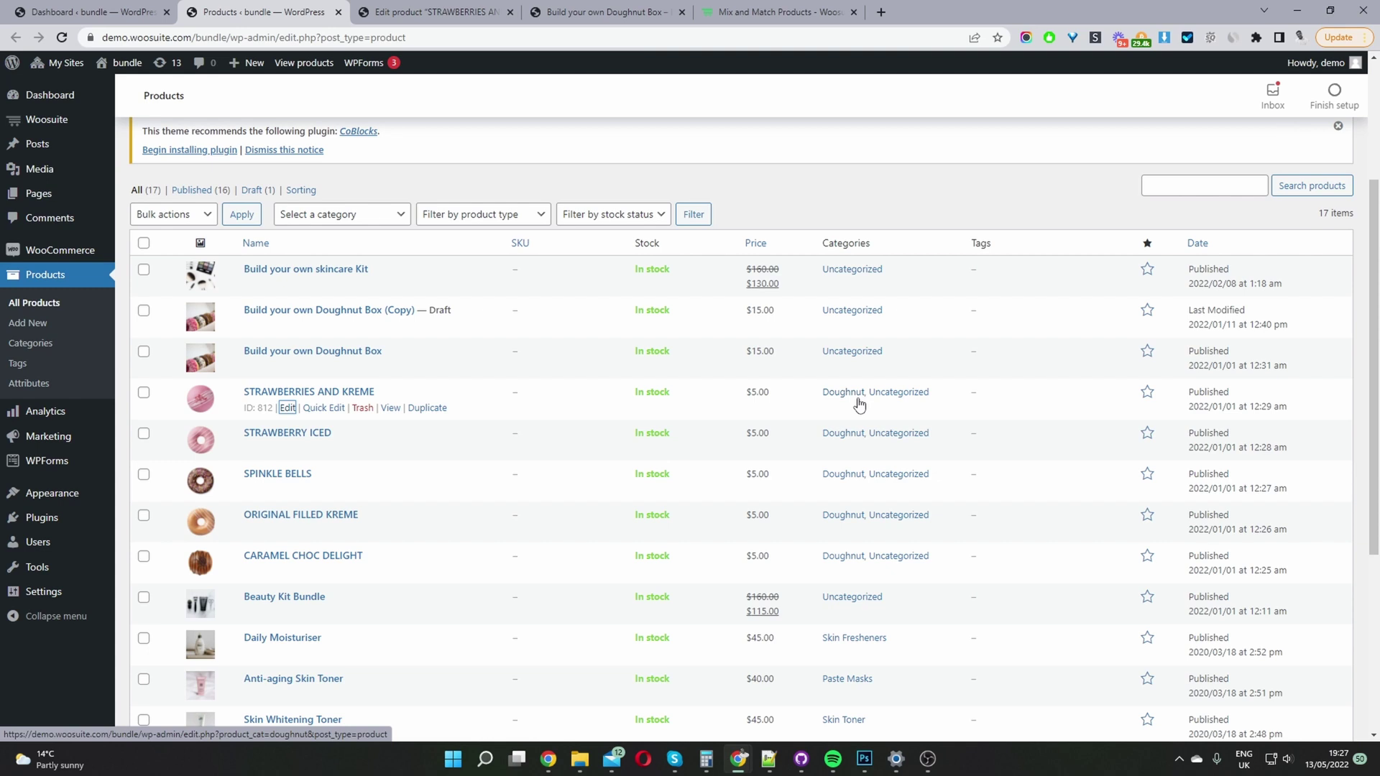
left_click(437, 12)
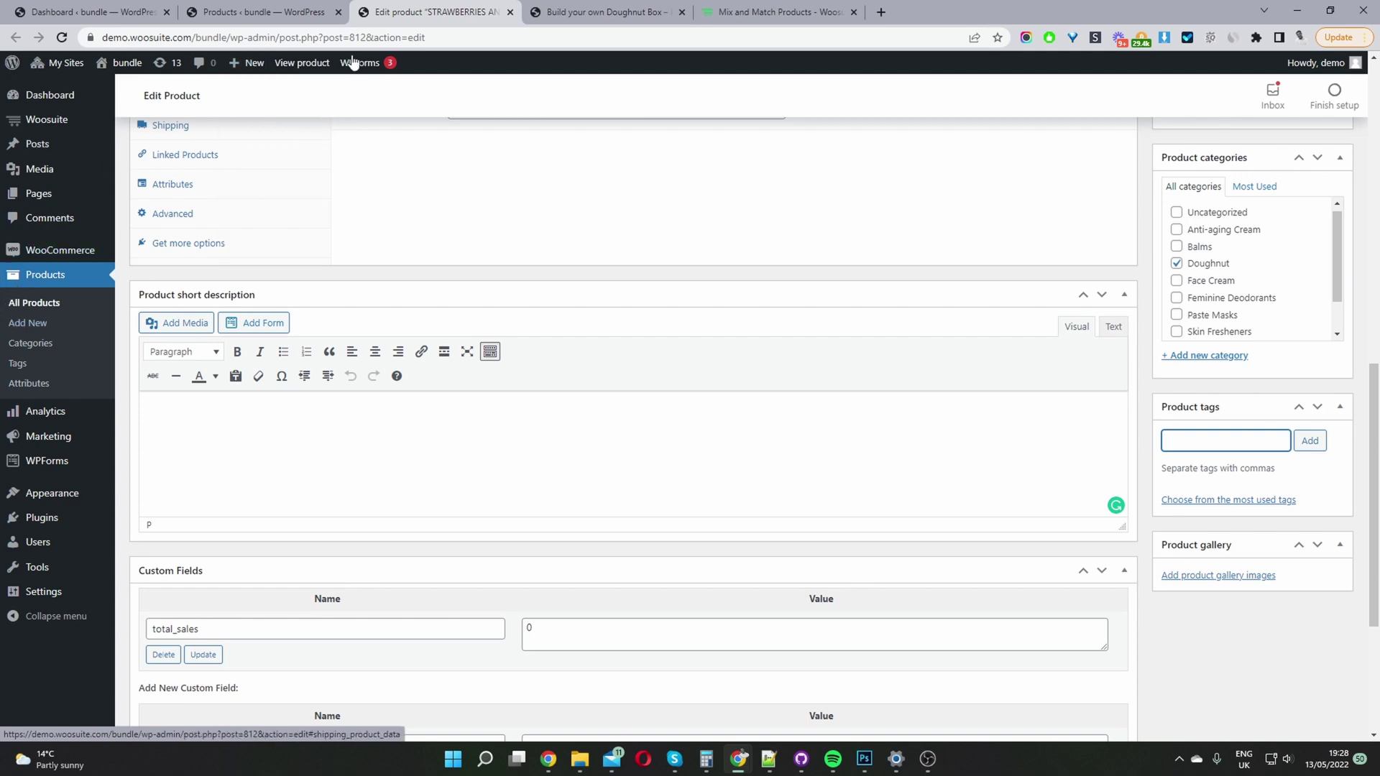
left_click(290, 11)
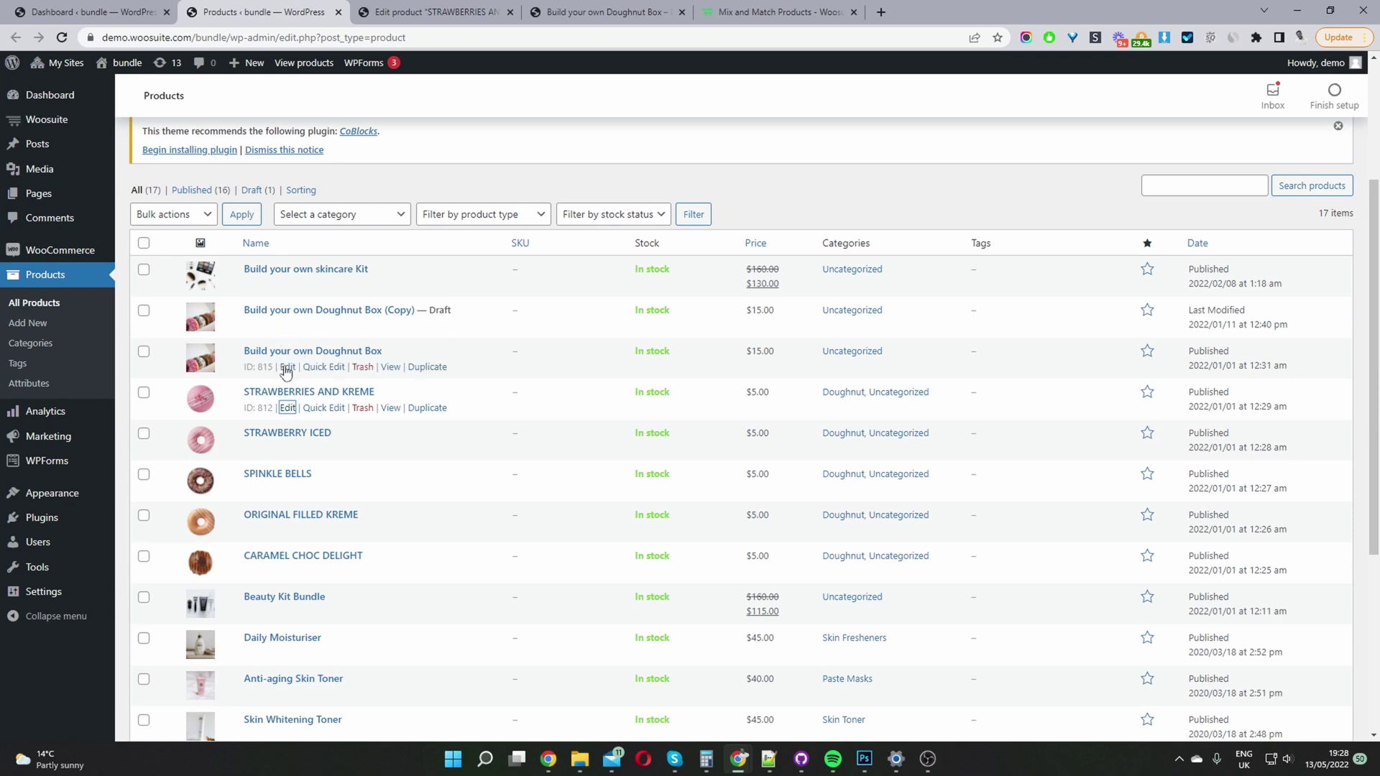
- Open the Build your own Doughnut Box editor and select part of its title
left_click_drag(287, 367, 445, 11)
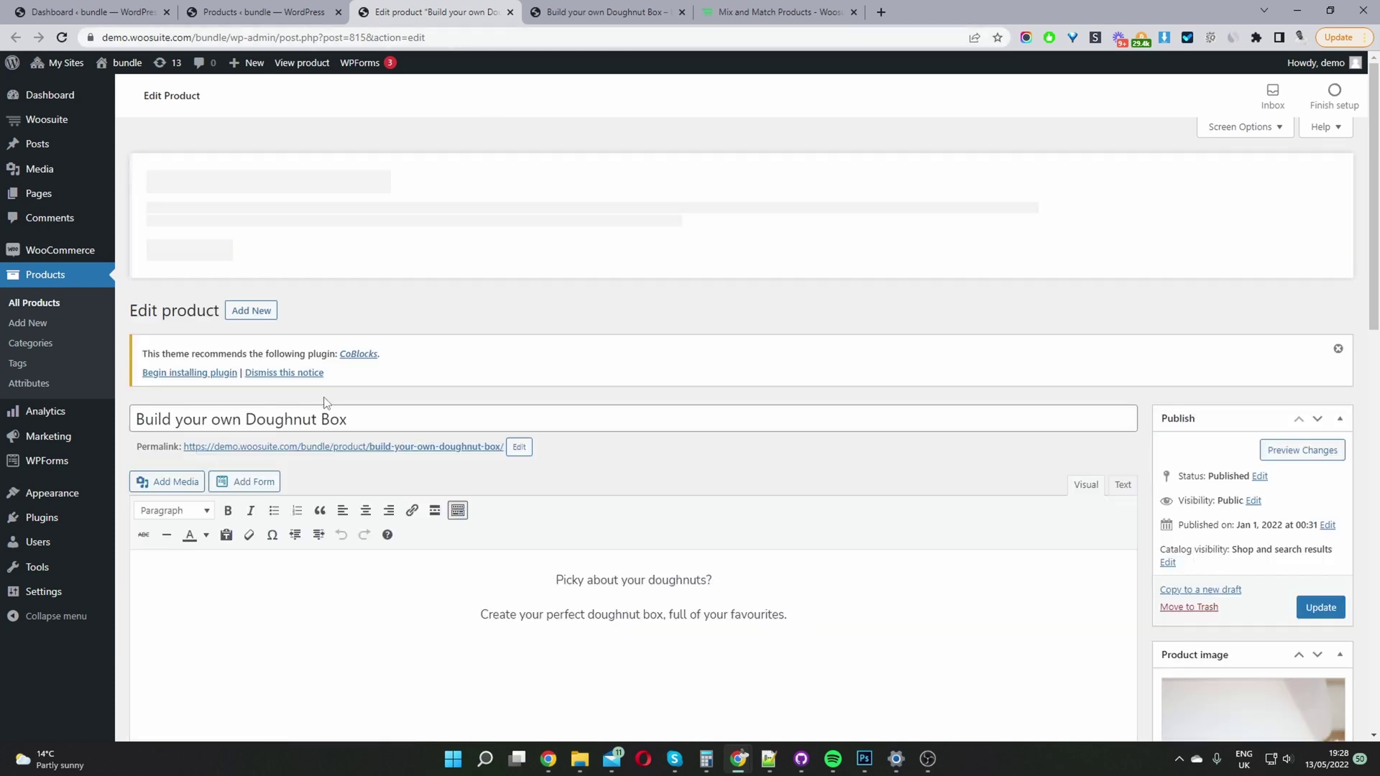
left_click(359, 423)
left_click_drag(364, 422, 138, 420)
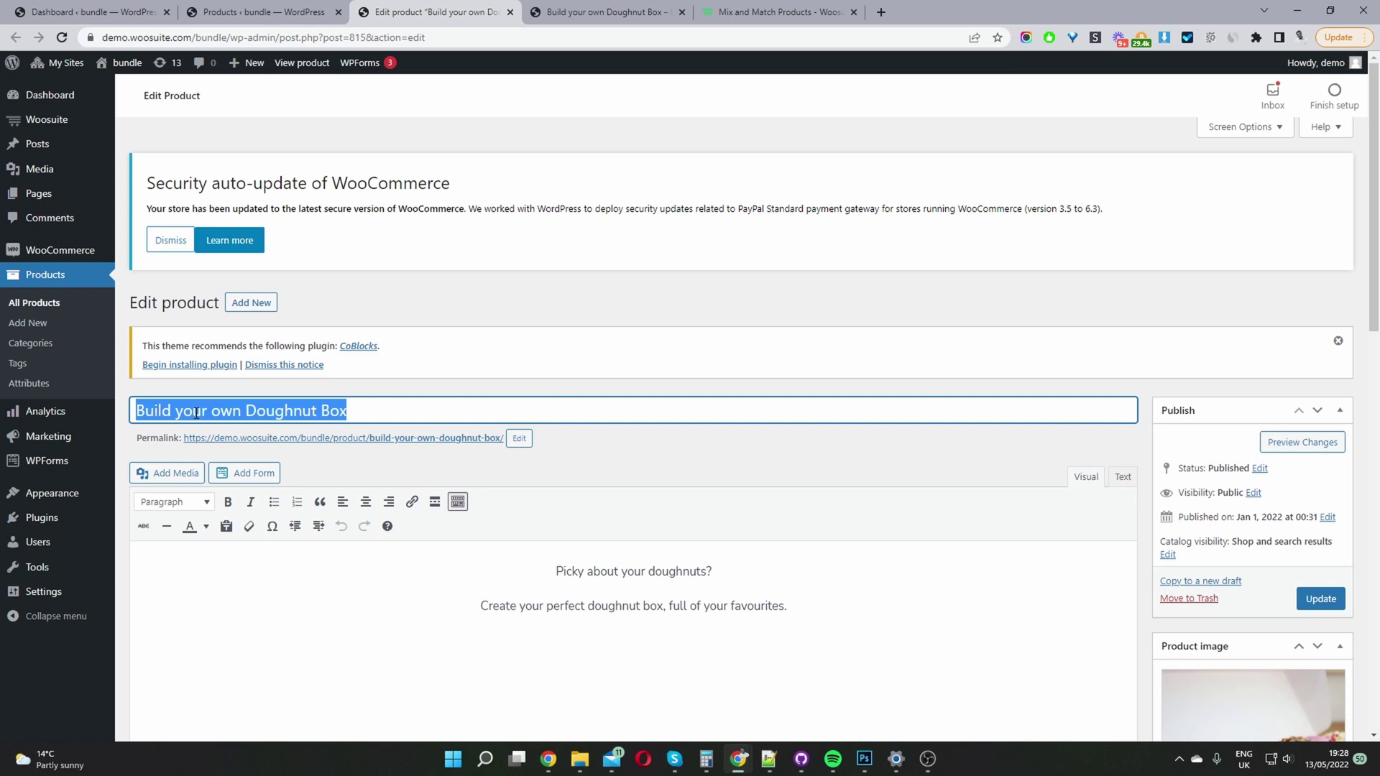
scroll(692, 515, "down", 2)
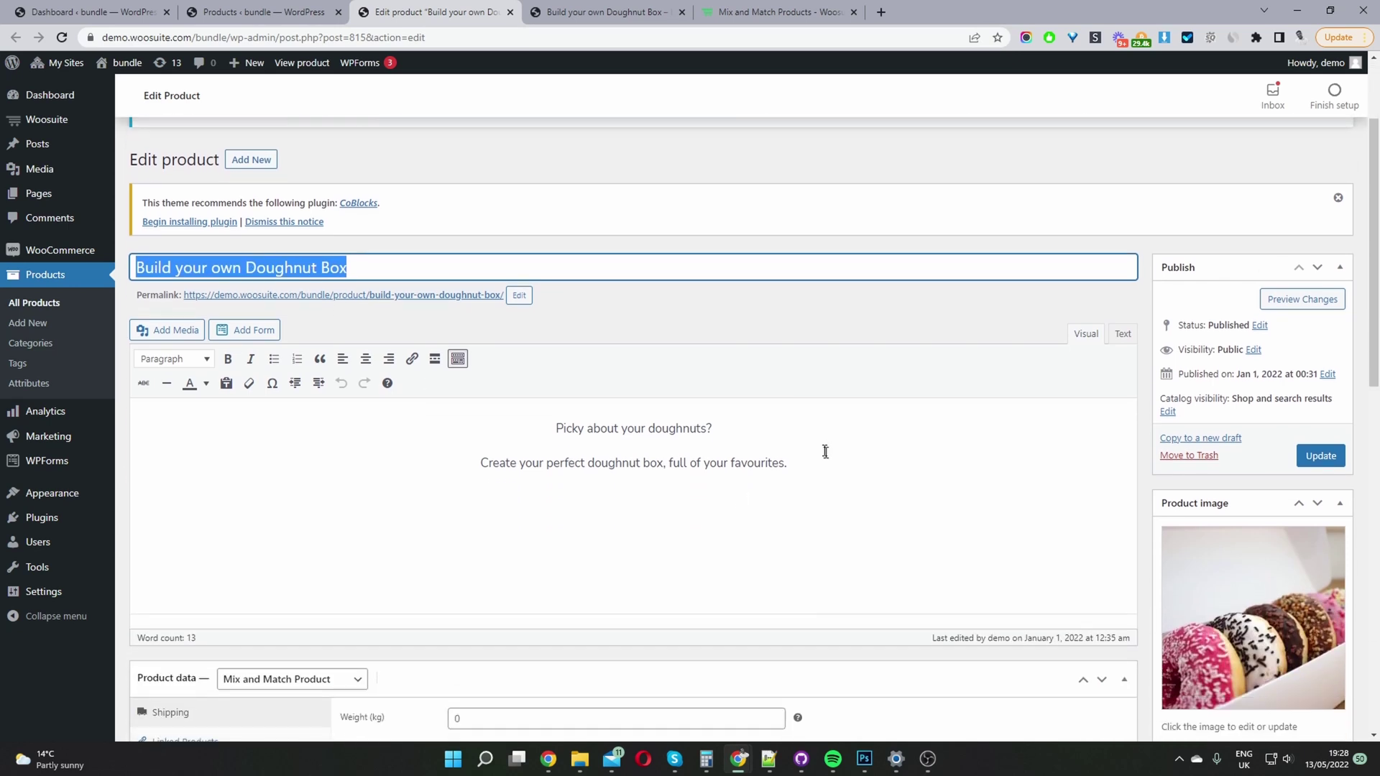
left_click_drag(825, 452, 526, 434)
- Confirm the Product data type stays Mix and Match Product
scroll(1265, 352, "down", 4)
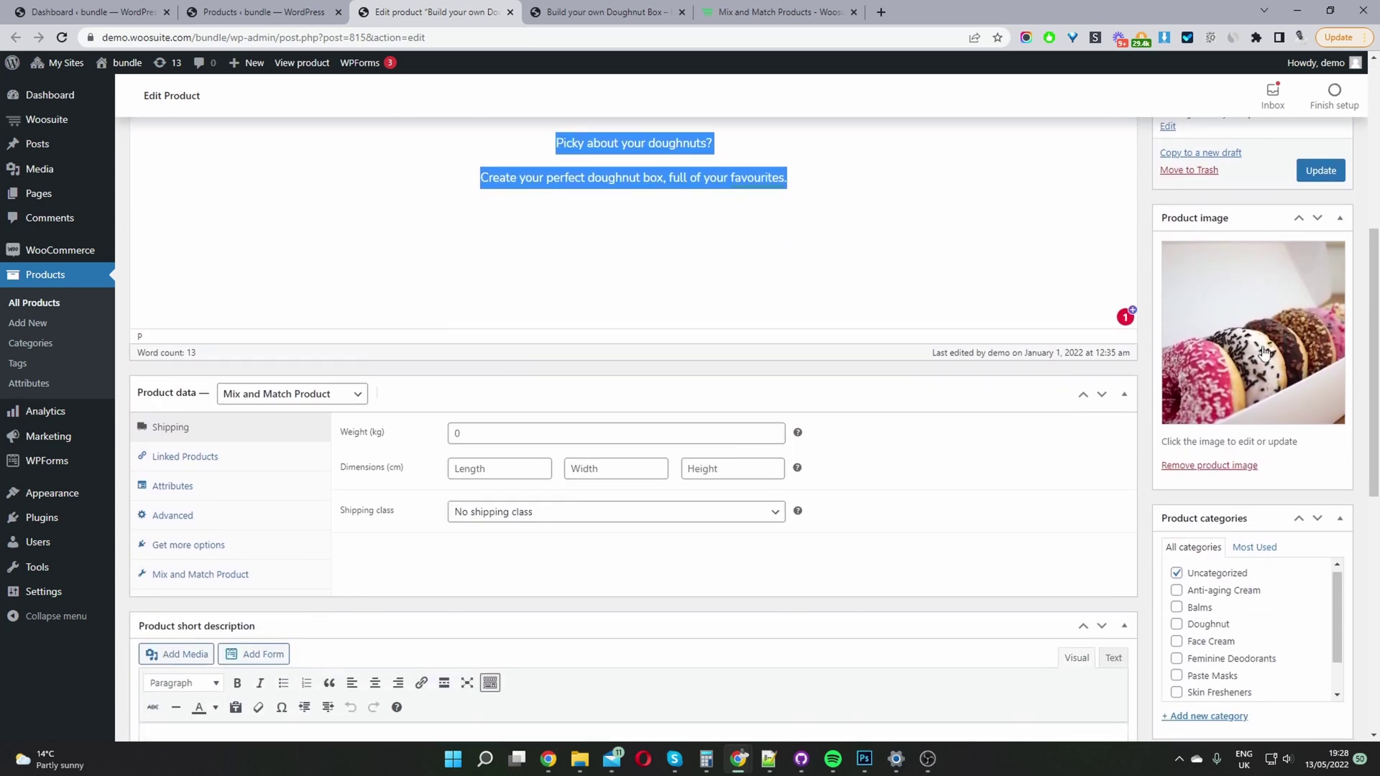
scroll(1279, 374, "down", 2)
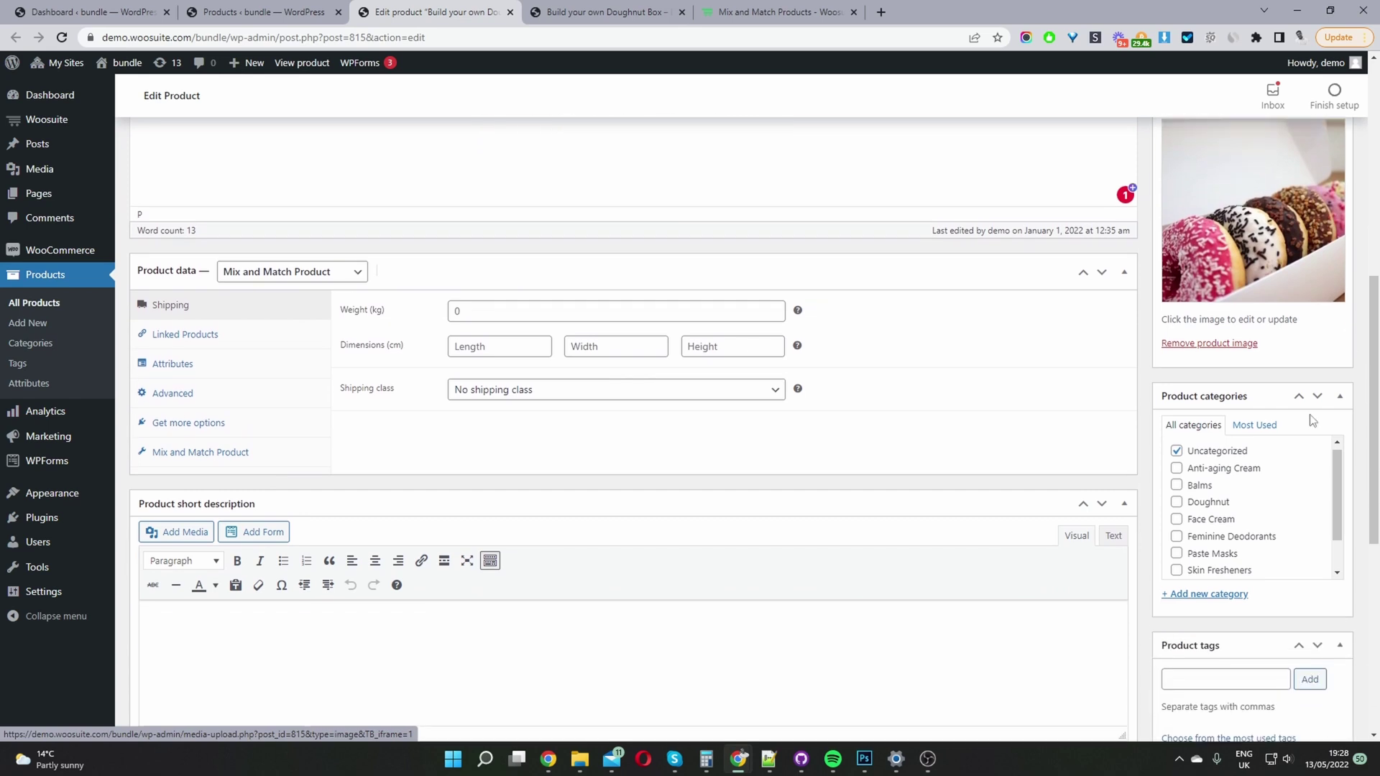
scroll(1294, 459, "down", 1)
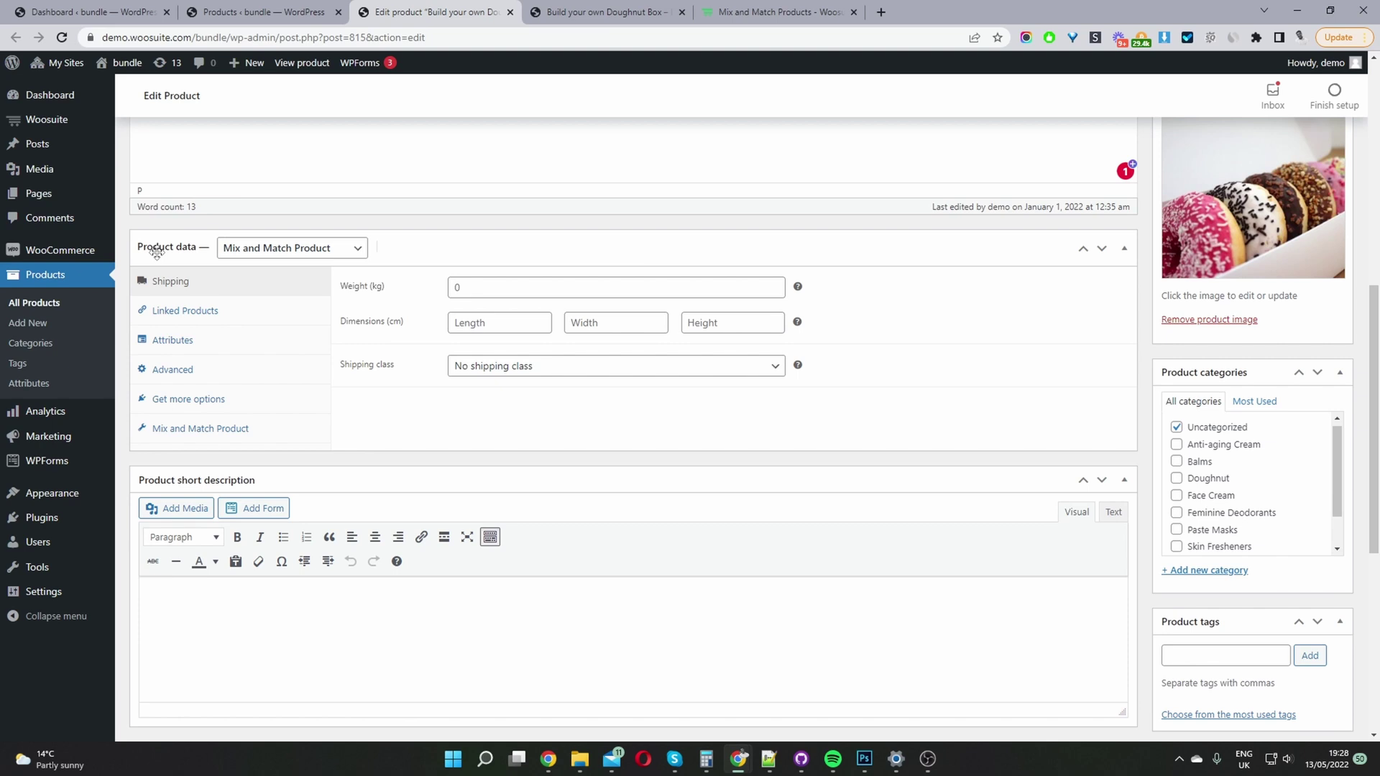
left_click(252, 250)
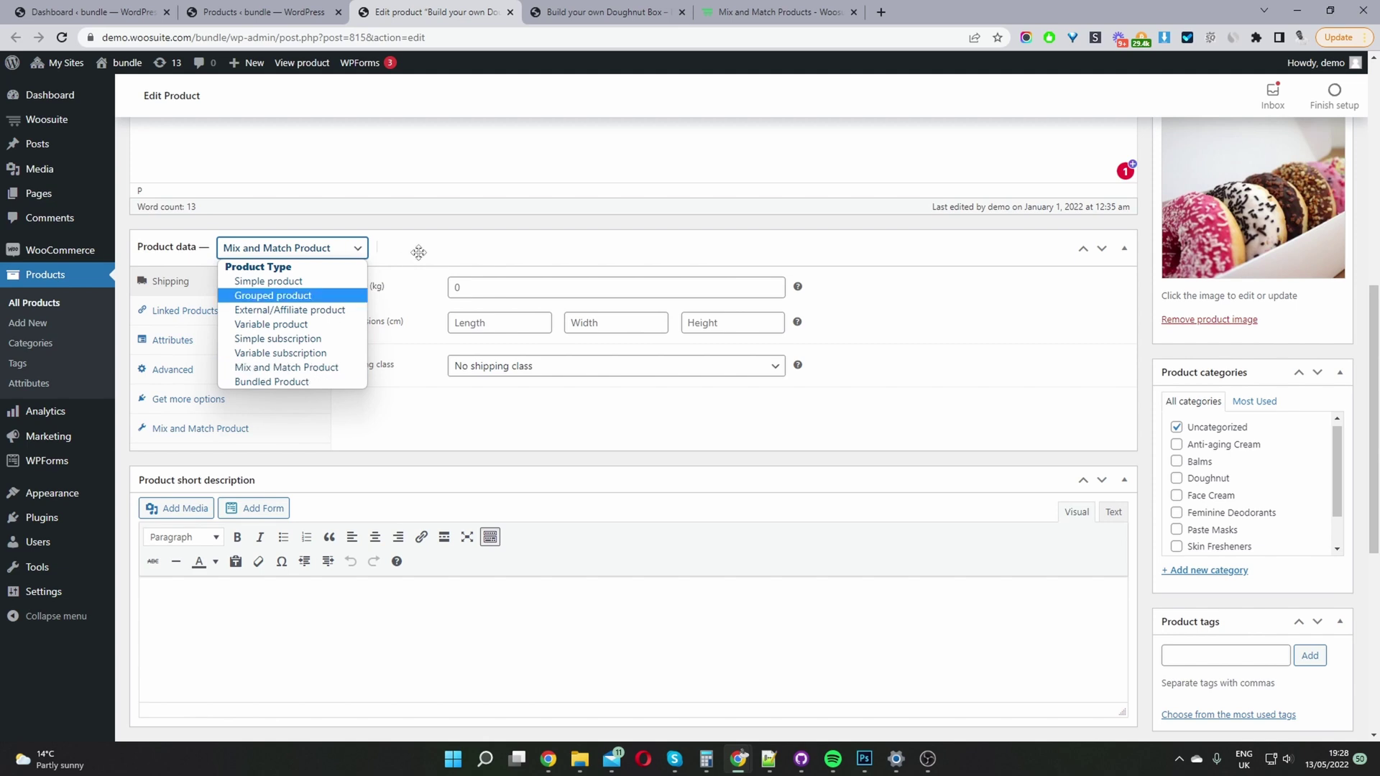
left_click(442, 249)
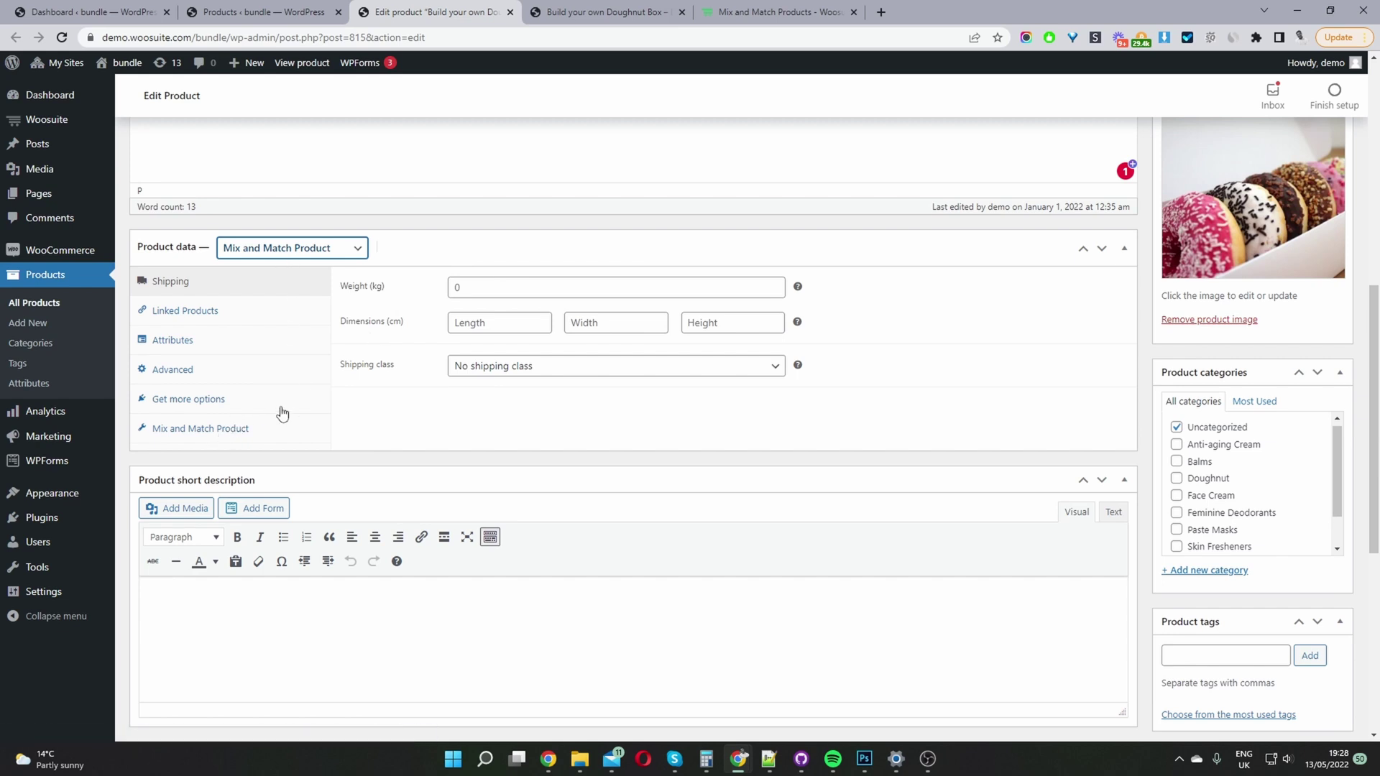
- Show the Mix and Match Product settings and keep Apply to set to Product Category
left_click(210, 432)
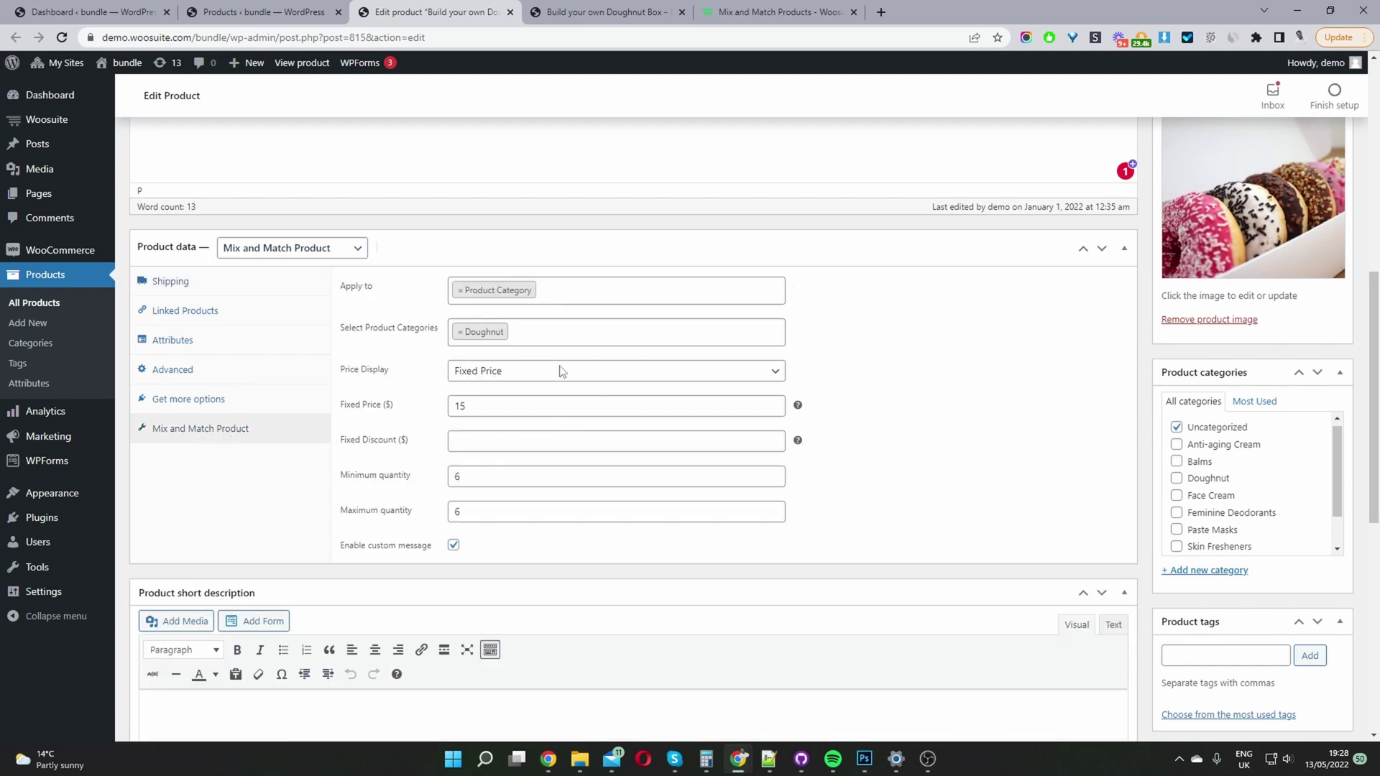
left_click(550, 293)
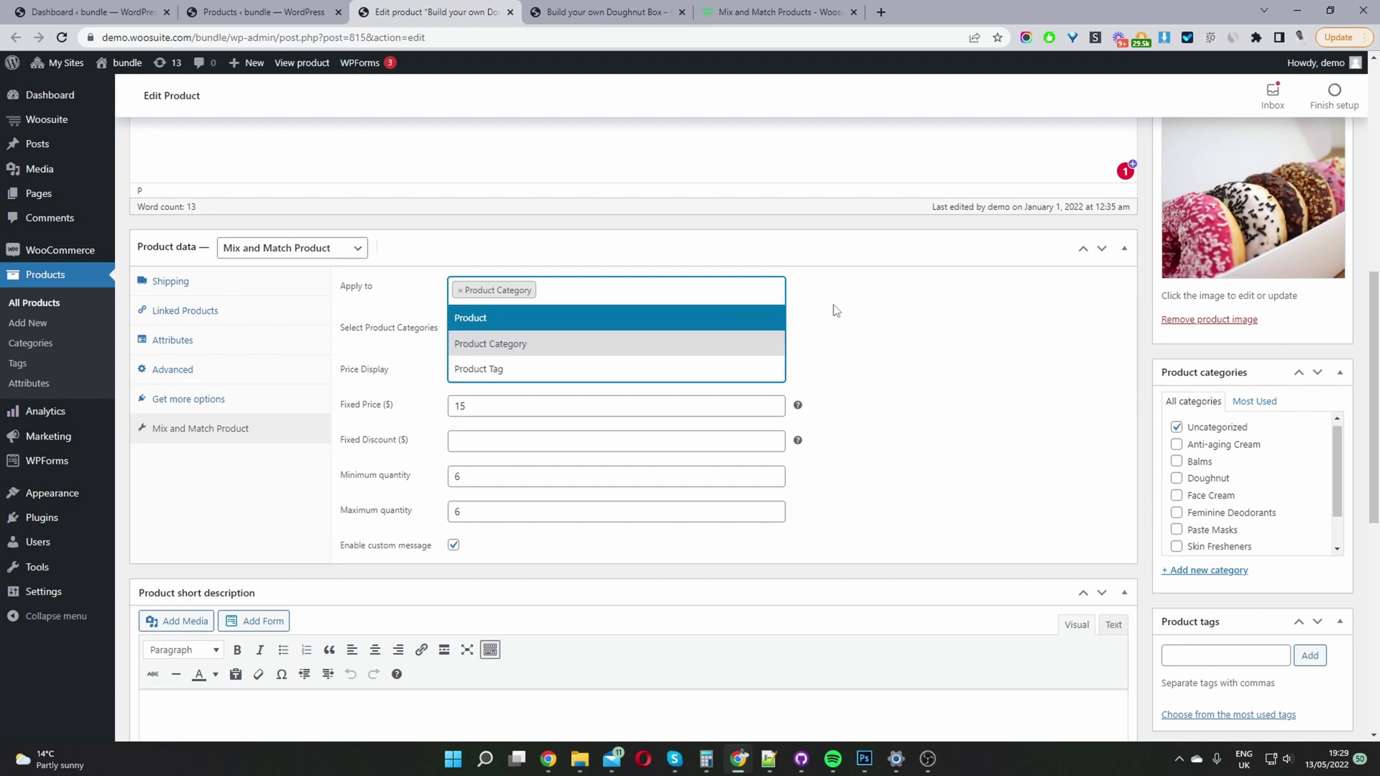
left_click(894, 308)
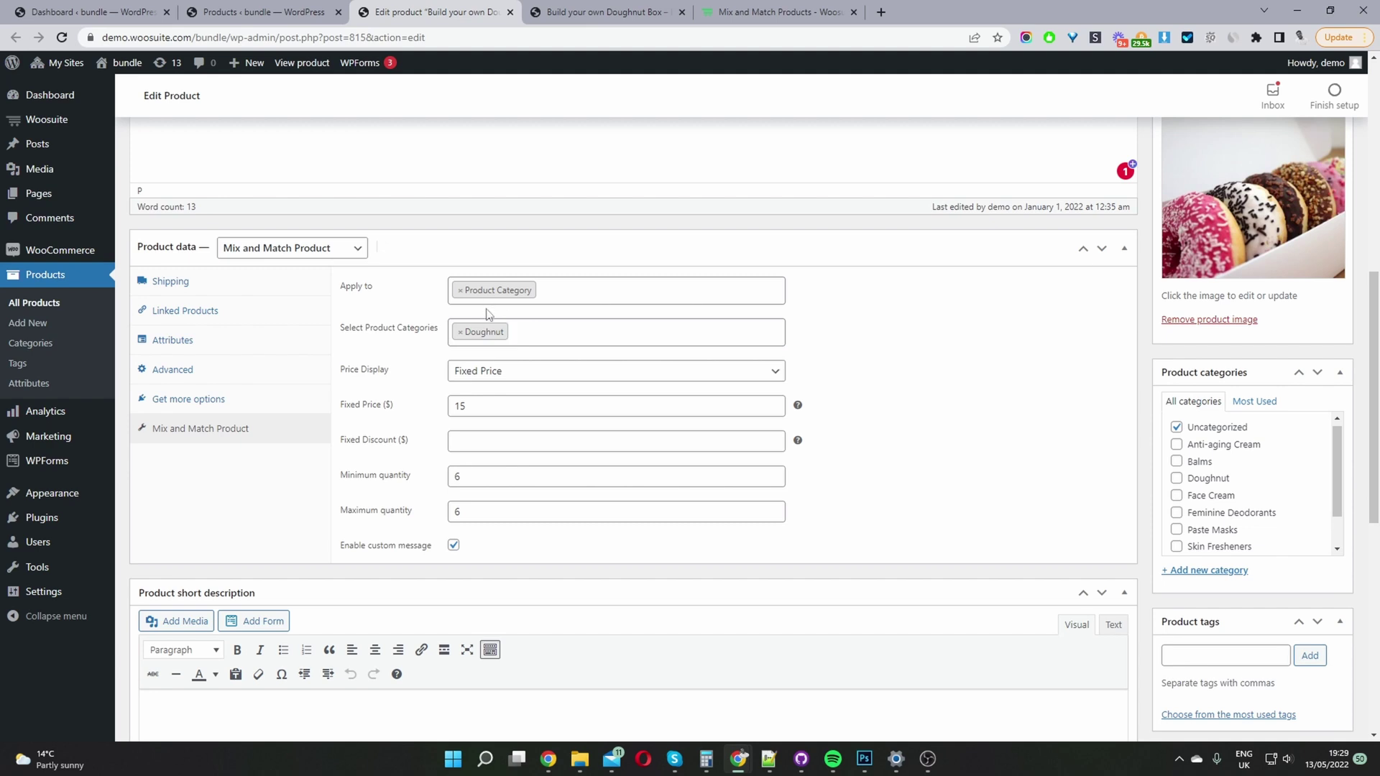
left_click(459, 332)
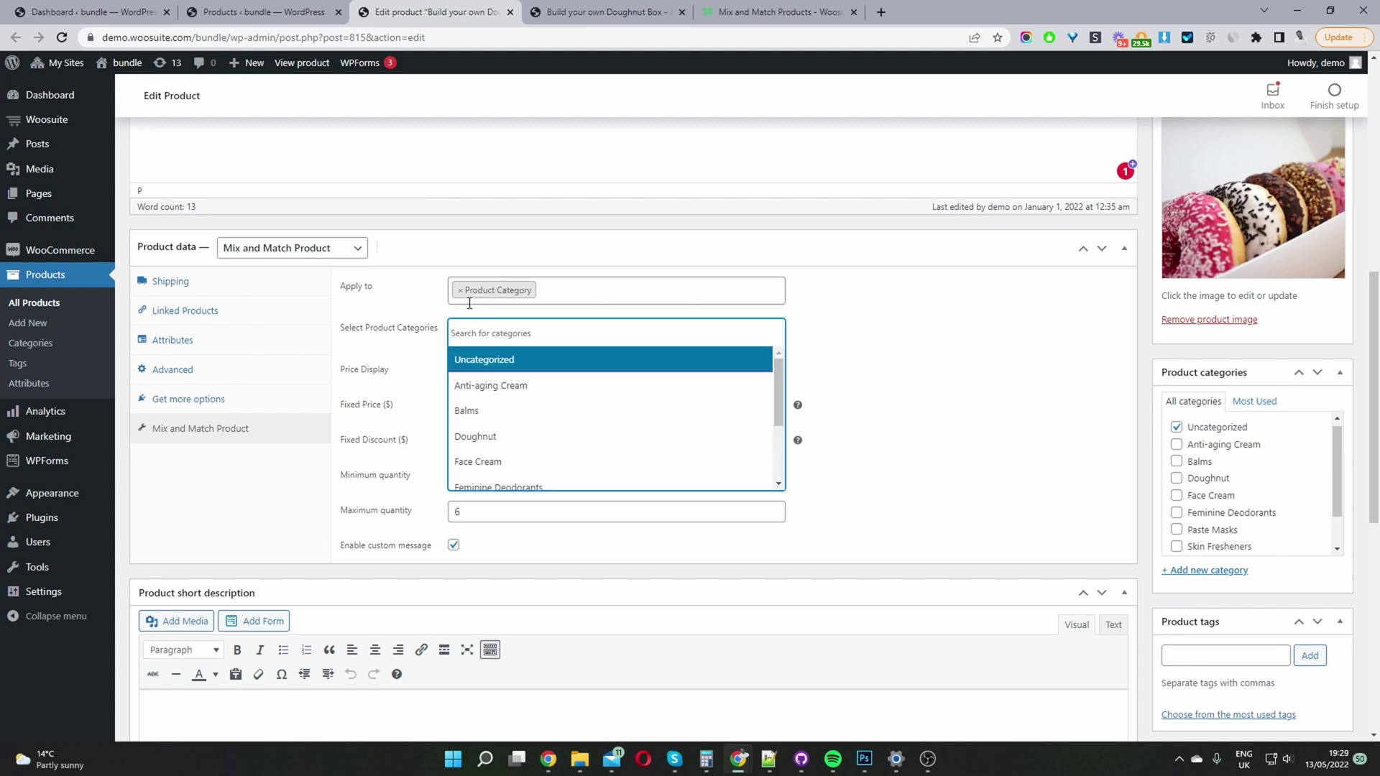
left_click(464, 293)
left_click(464, 293)
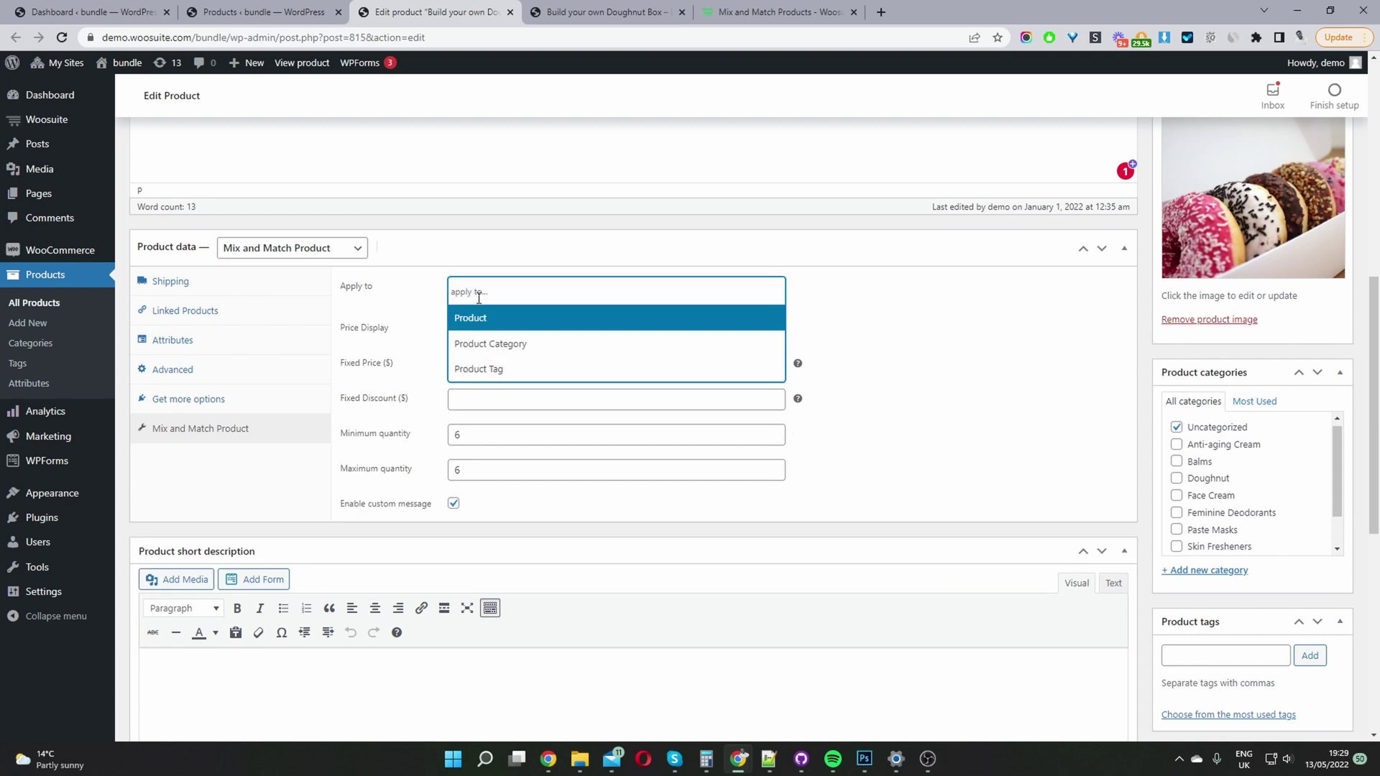
left_click(498, 324)
left_click(505, 326)
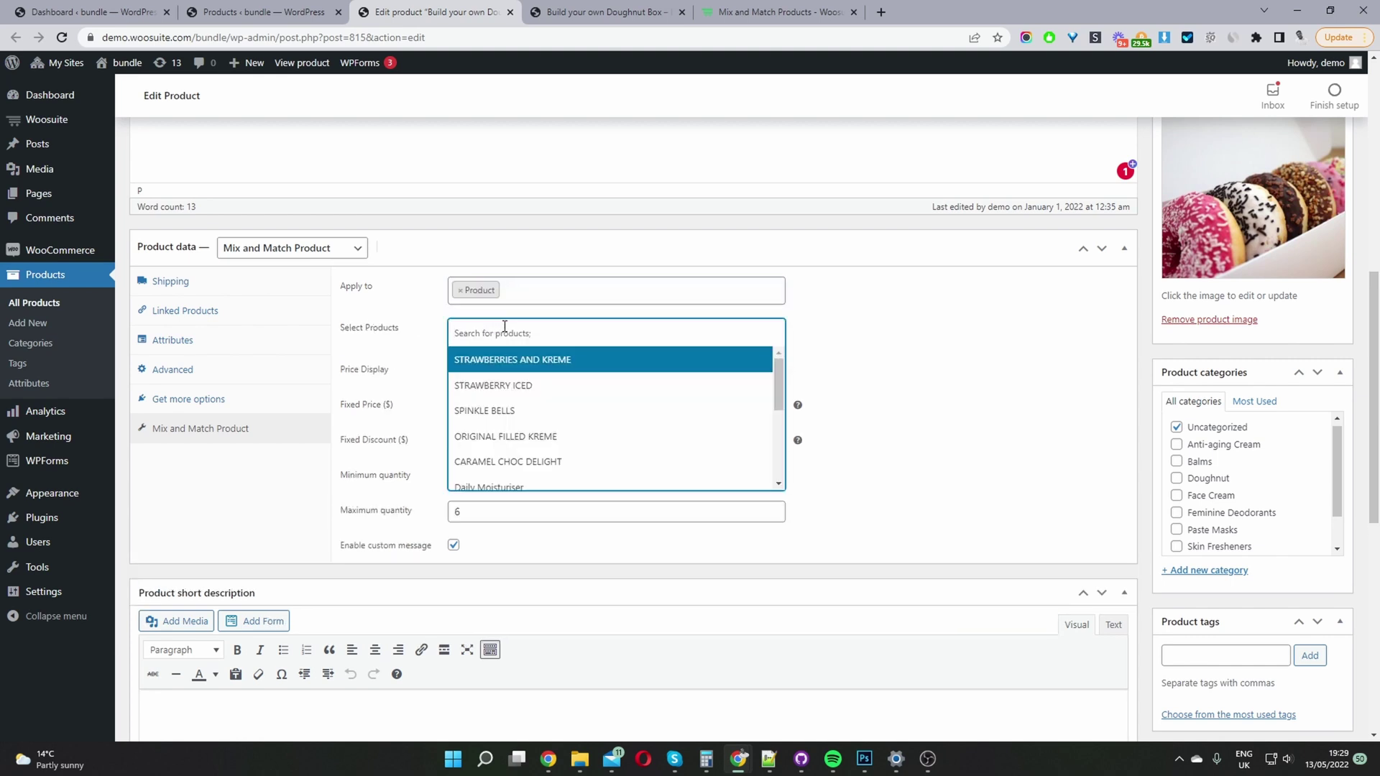
left_click(507, 360)
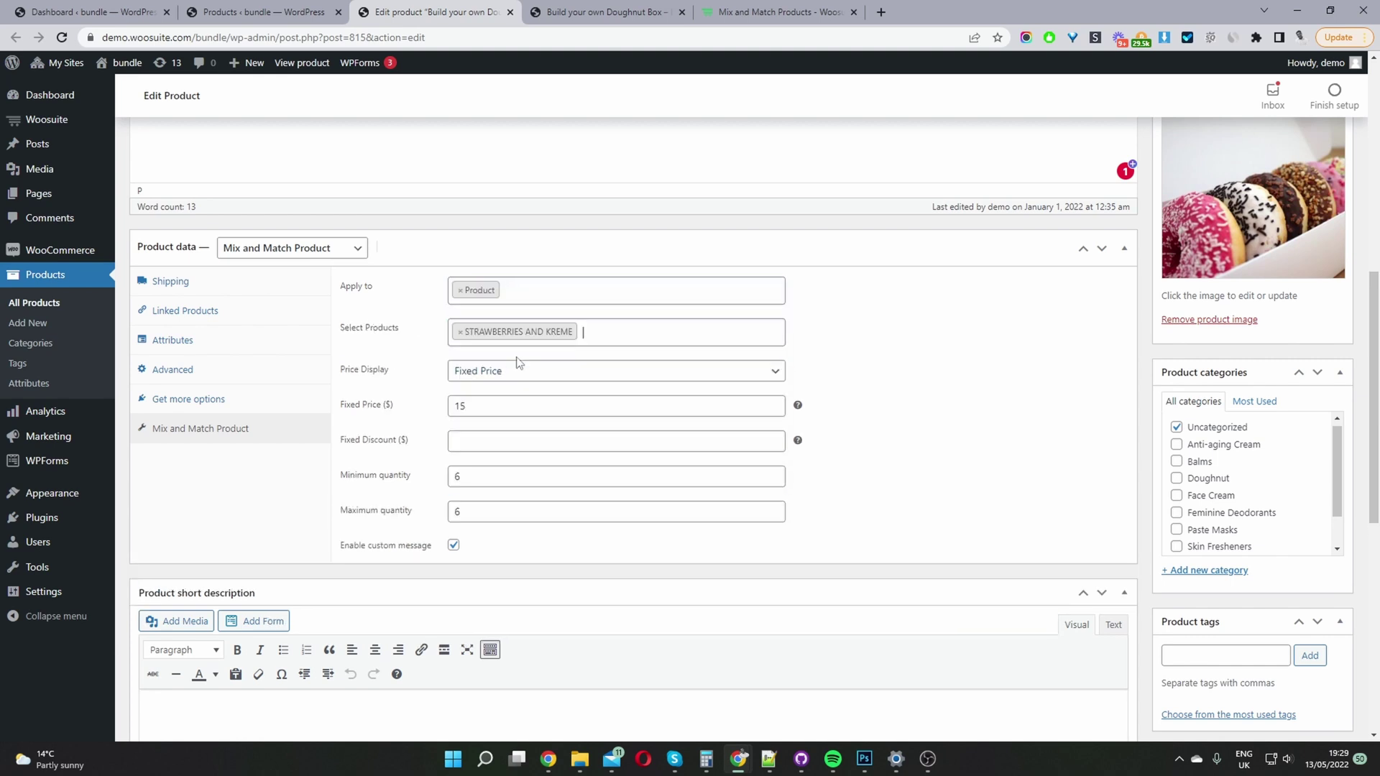
left_click(606, 333)
left_click(585, 388)
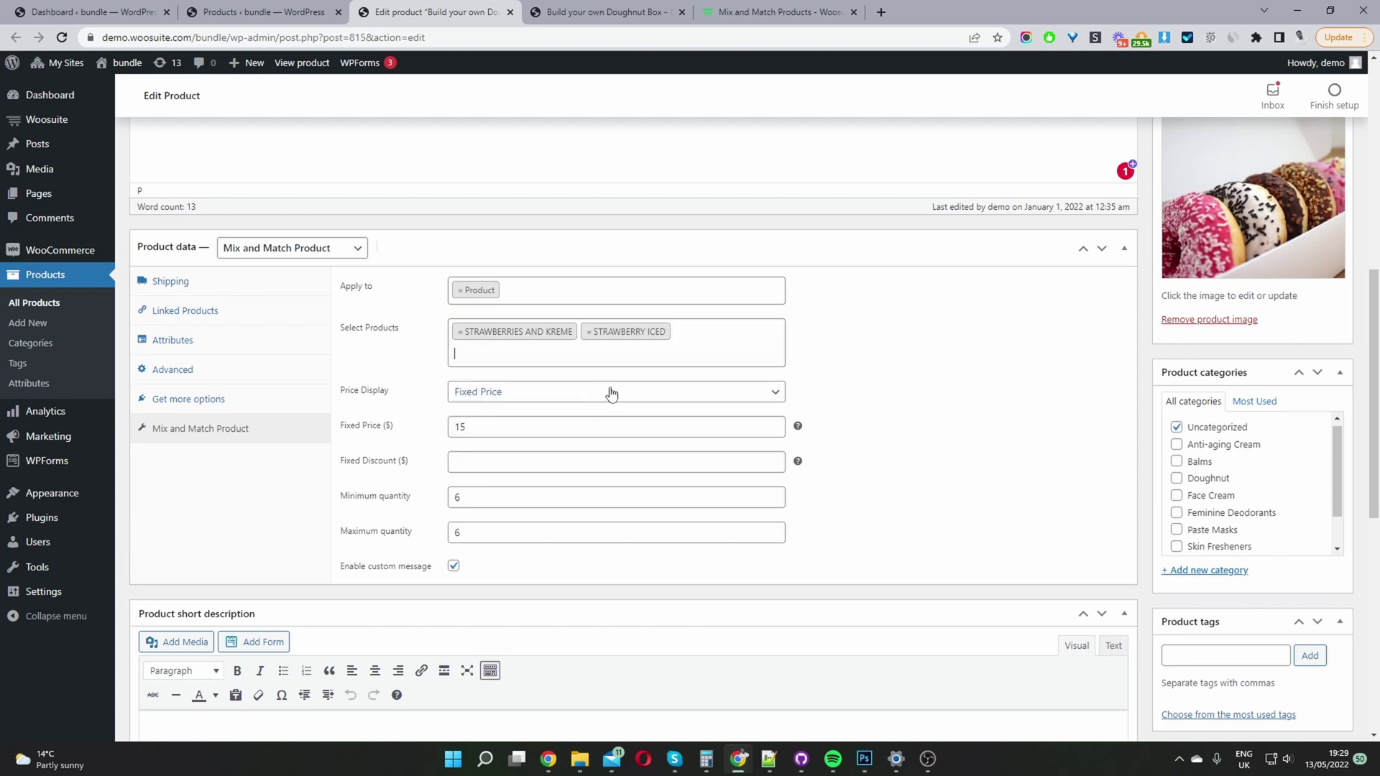
left_click(703, 338)
left_click(631, 431)
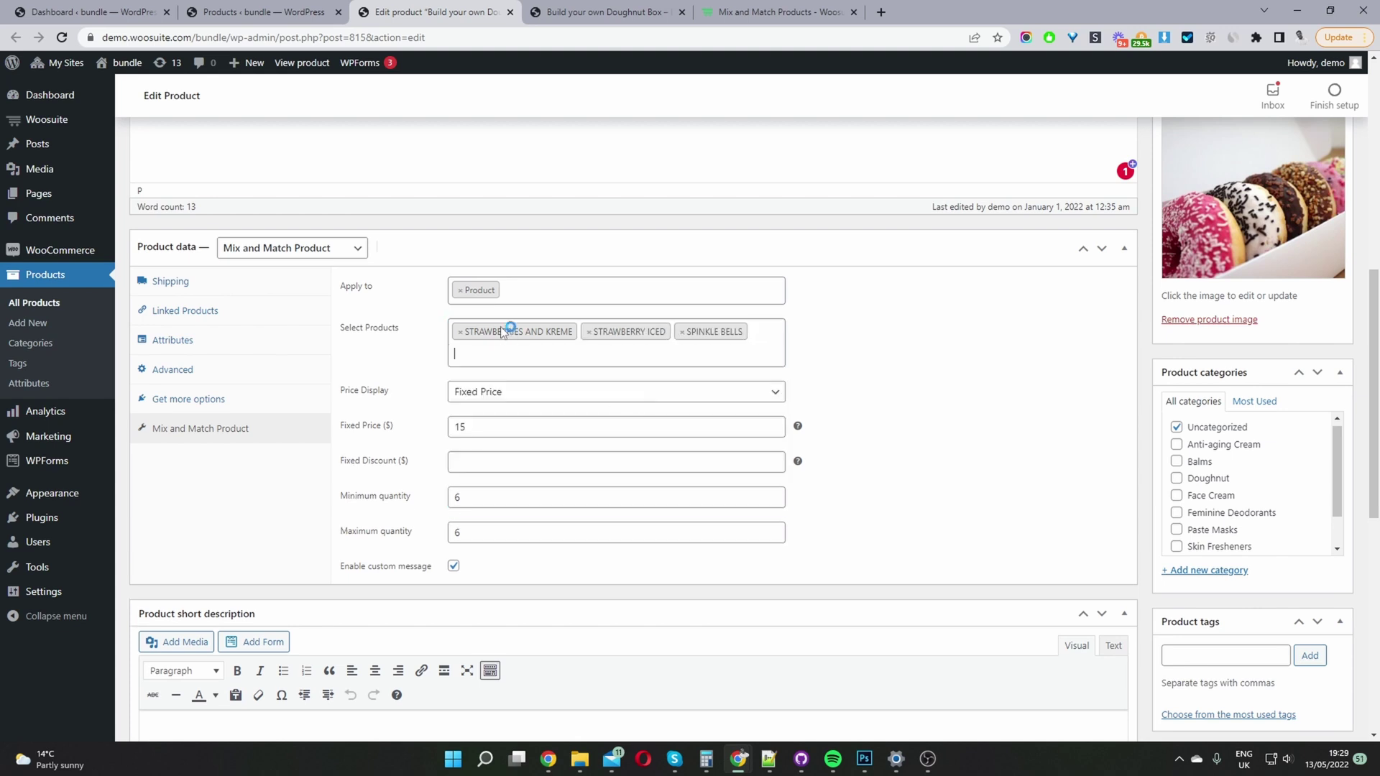
left_click(461, 331)
left_click(460, 332)
left_click(460, 332)
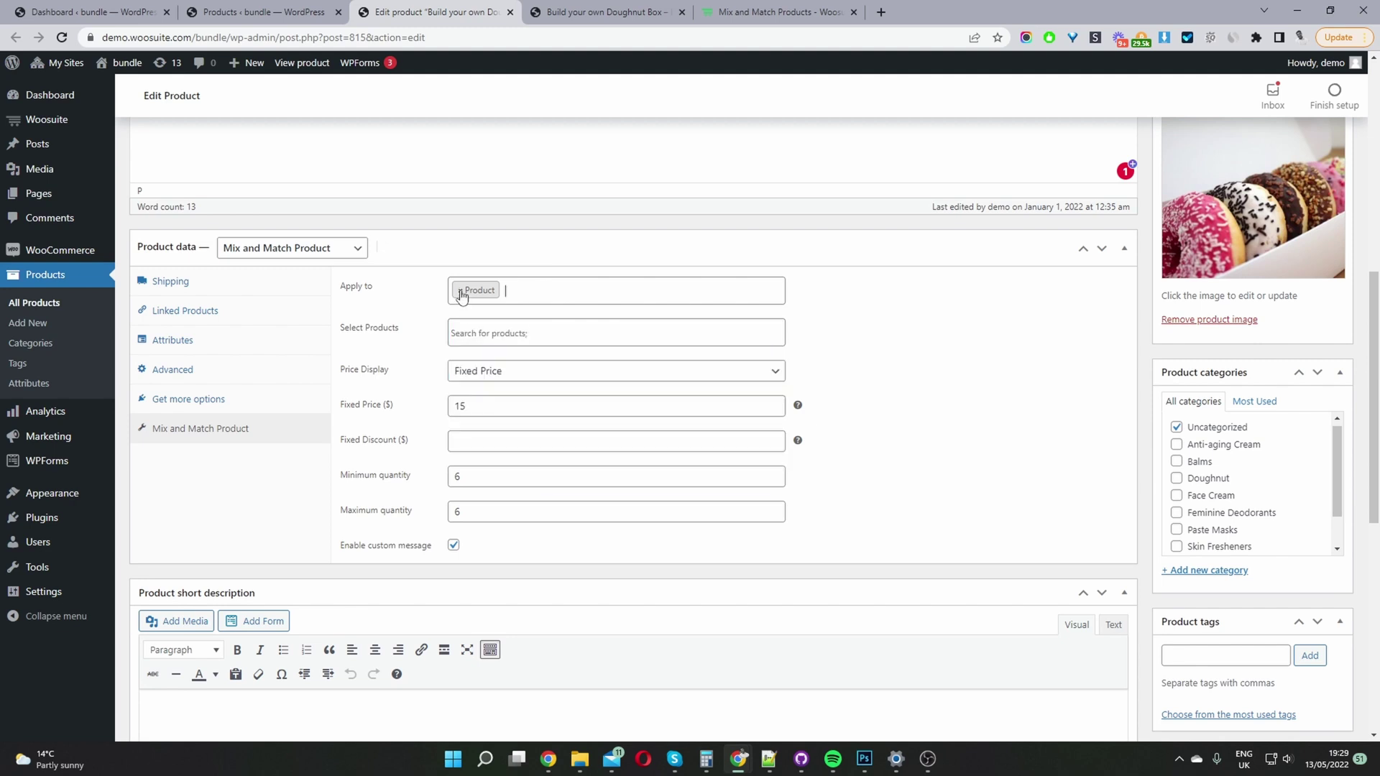
left_click(460, 290)
left_click(513, 344)
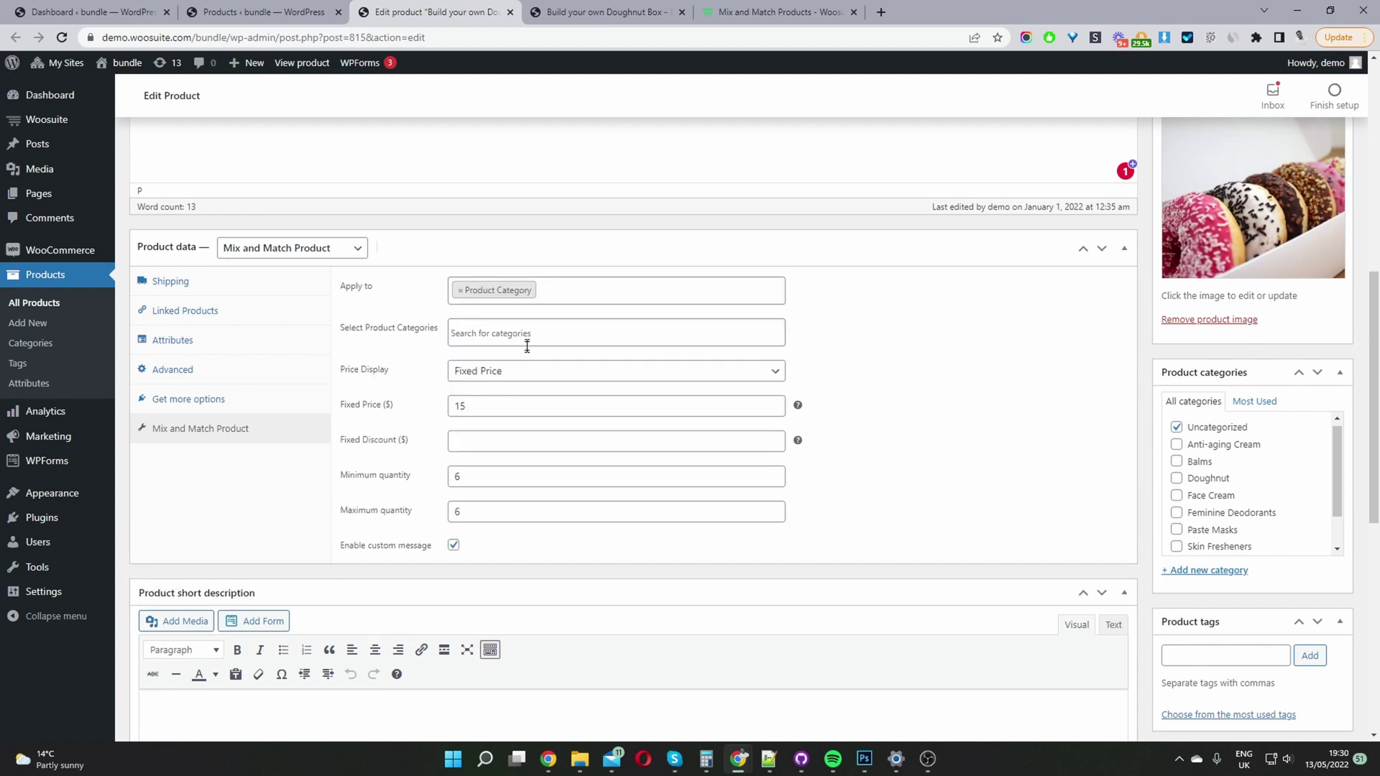
left_click(527, 345)
left_click(528, 432)
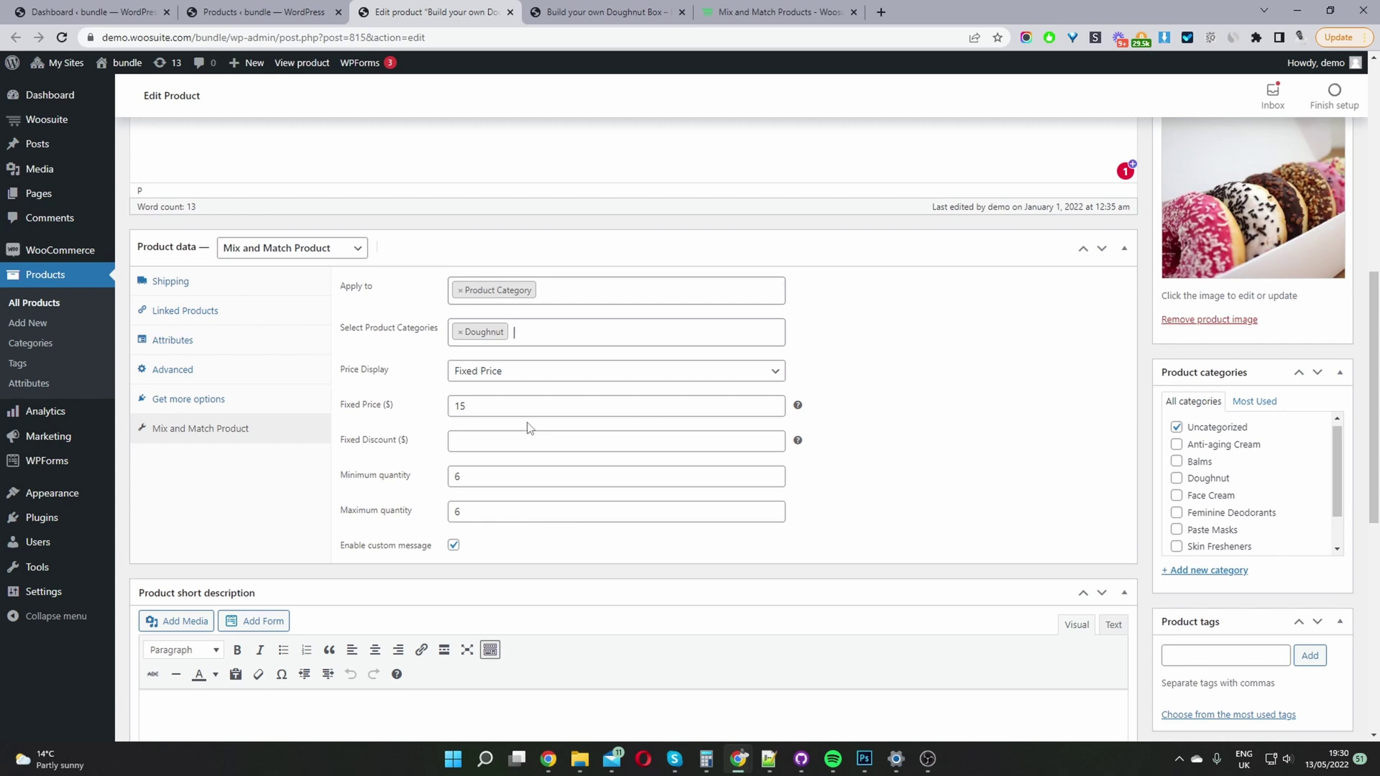
- Set the Price Display option to Fixed Price
left_click(508, 371)
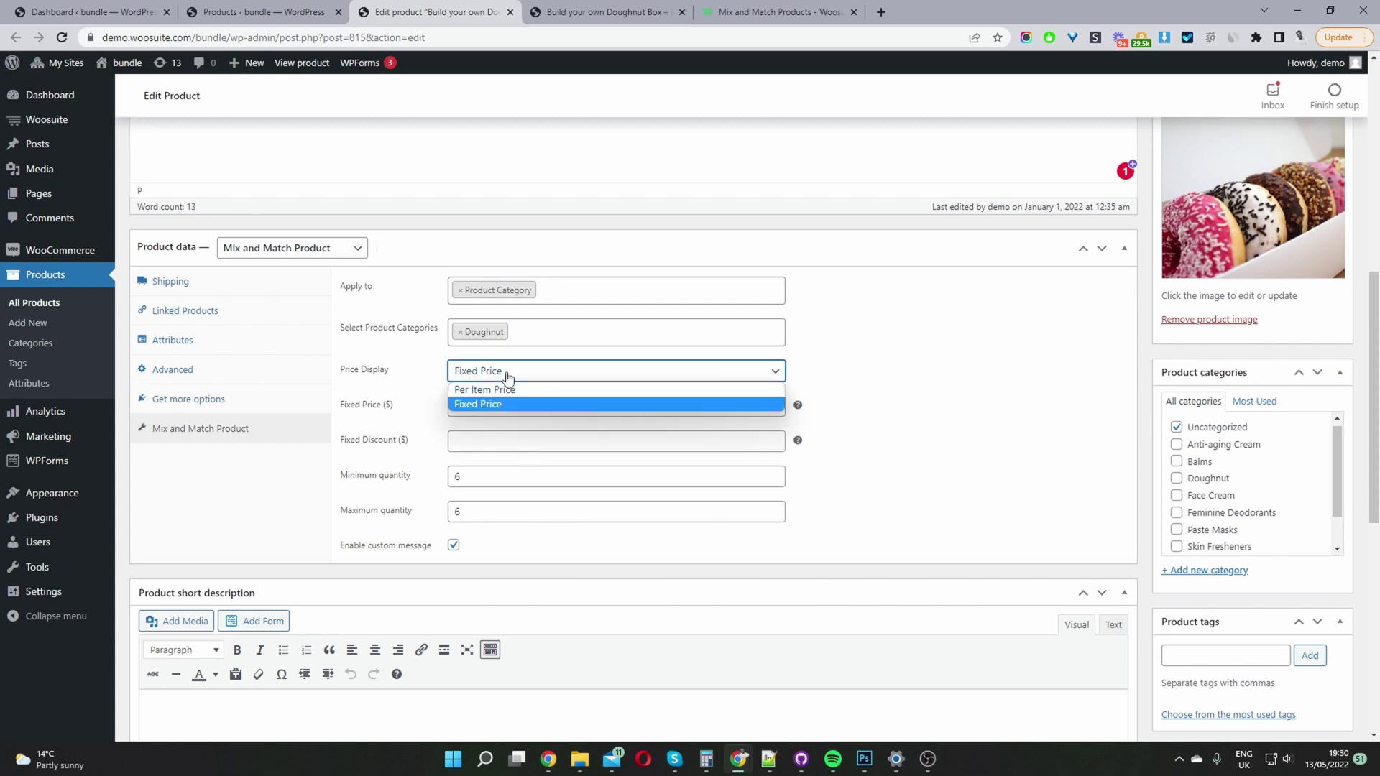
key("Escape")
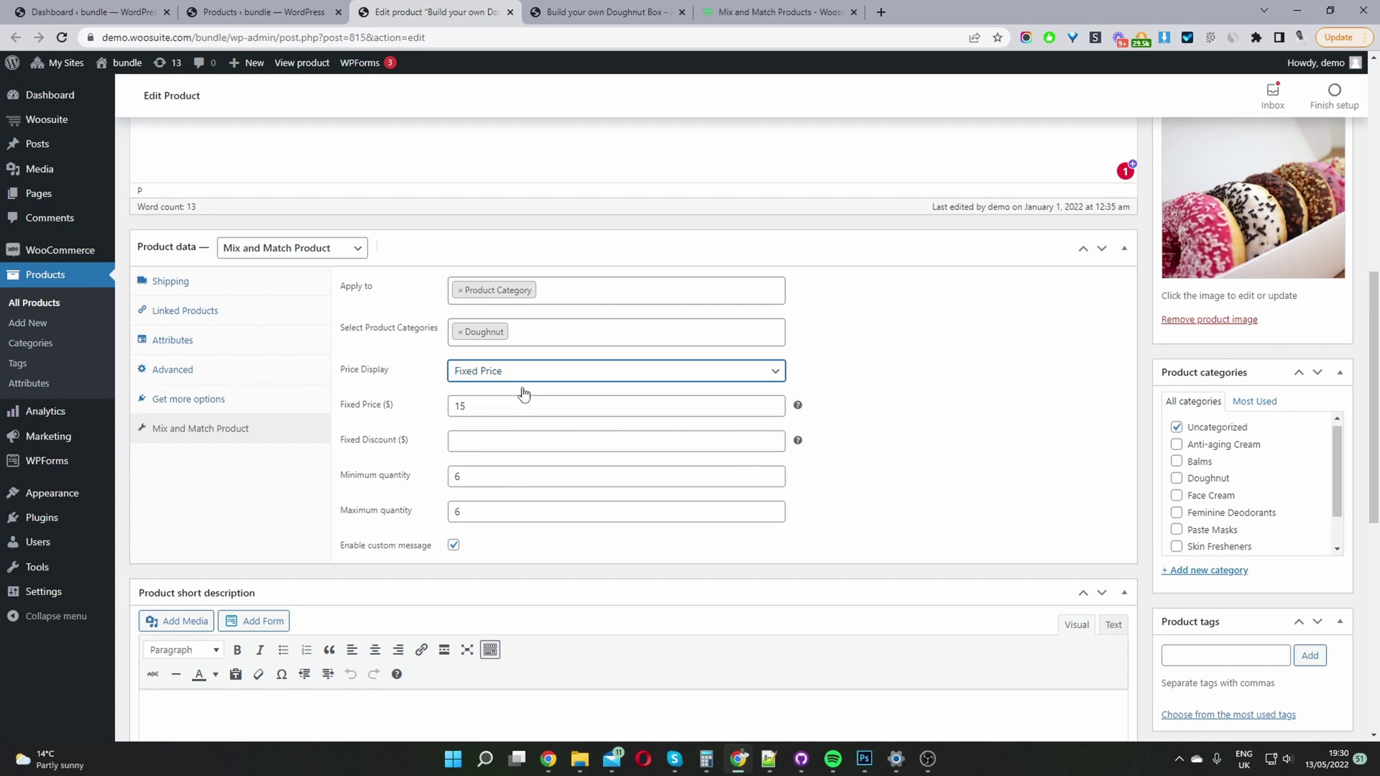
left_click(527, 380)
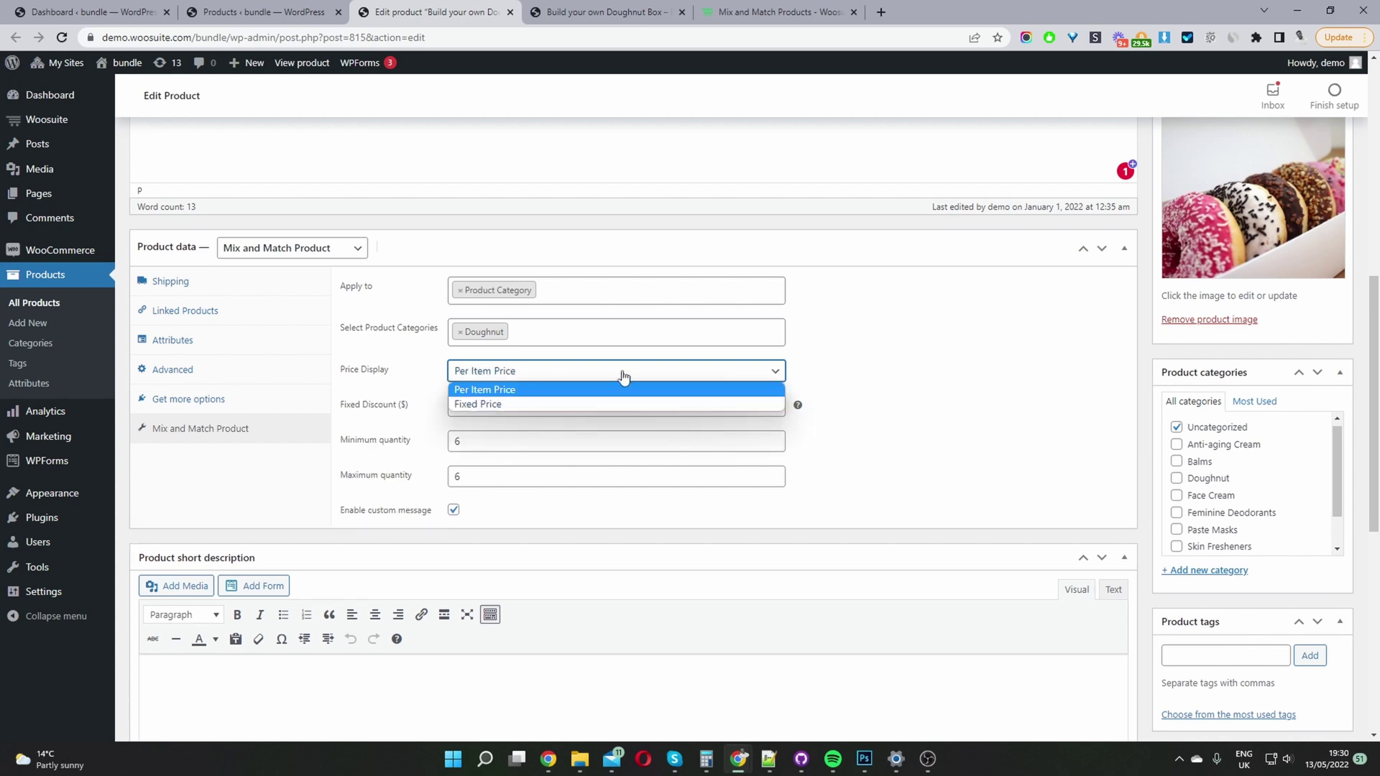
left_click(929, 361)
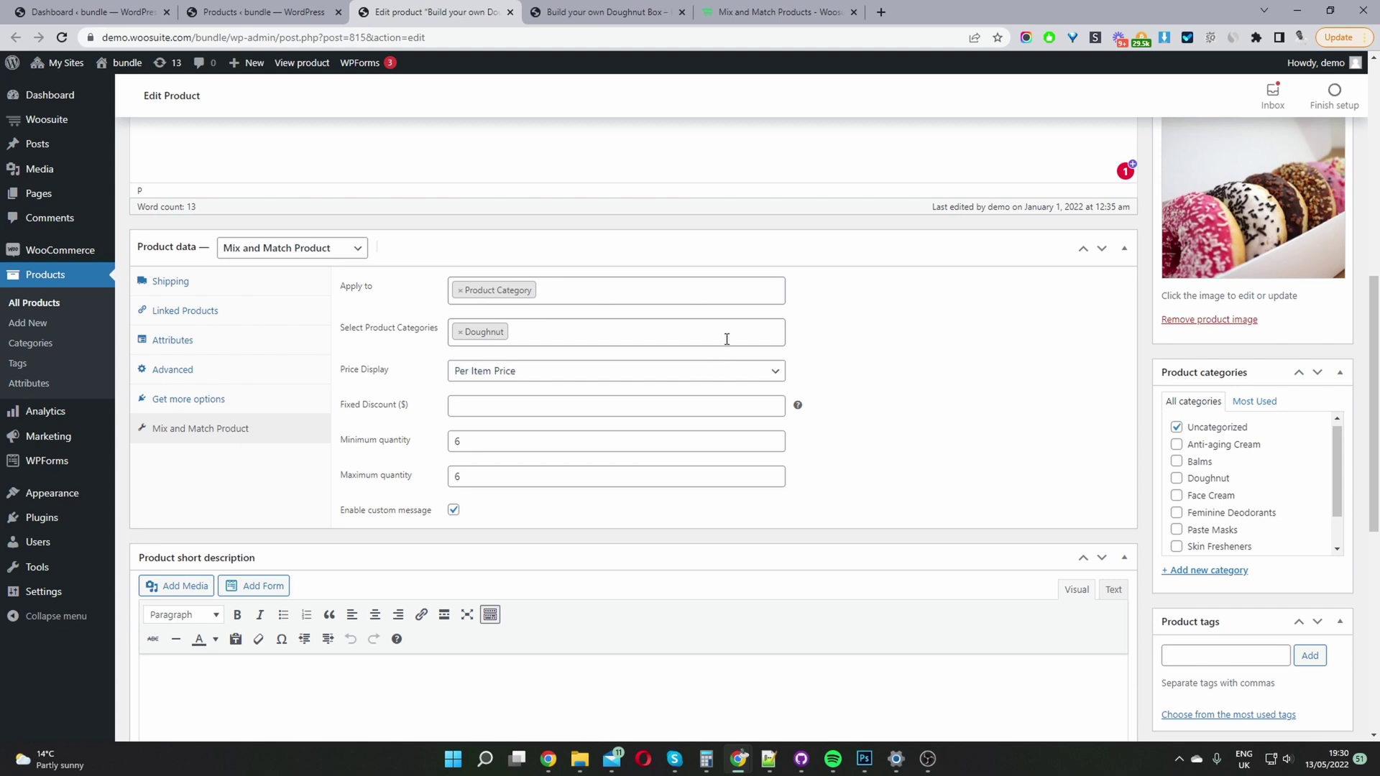
left_click(453, 405)
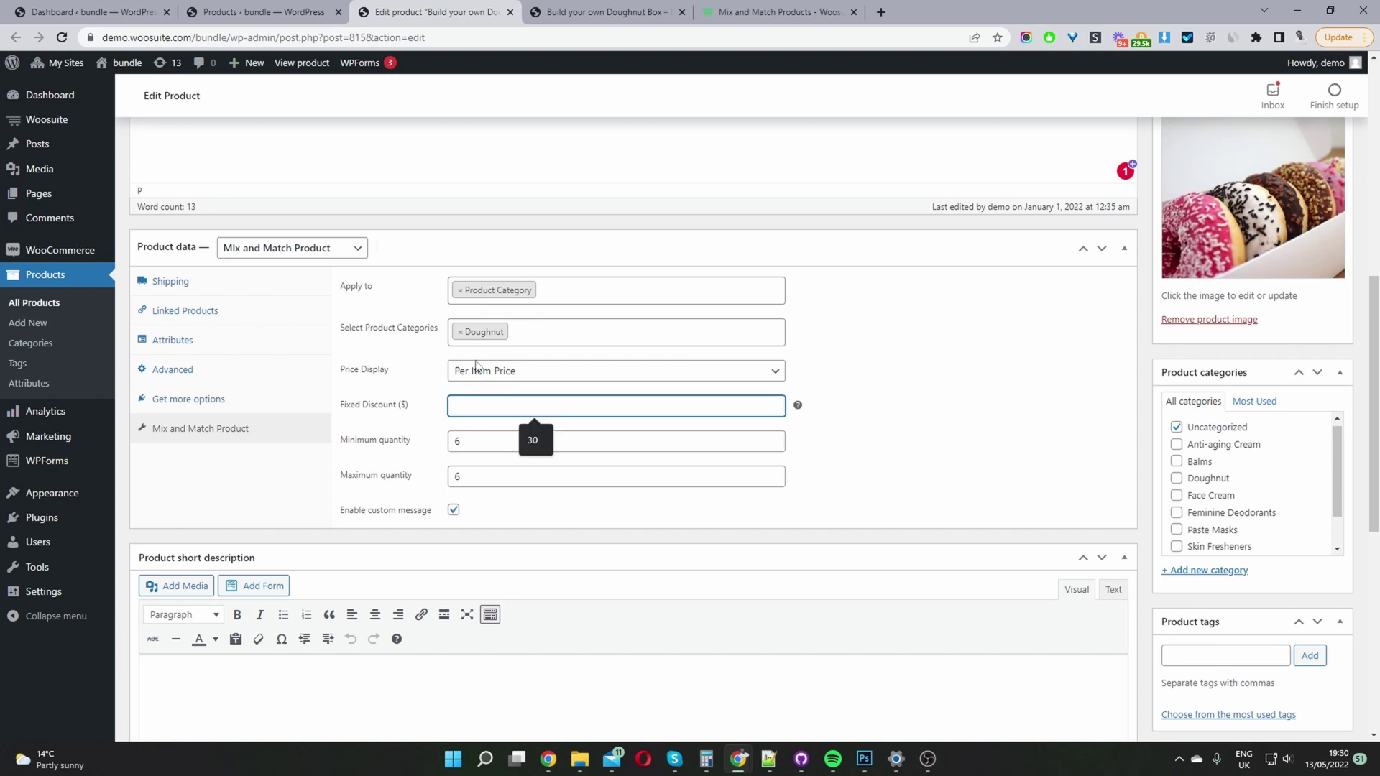
left_click(478, 371)
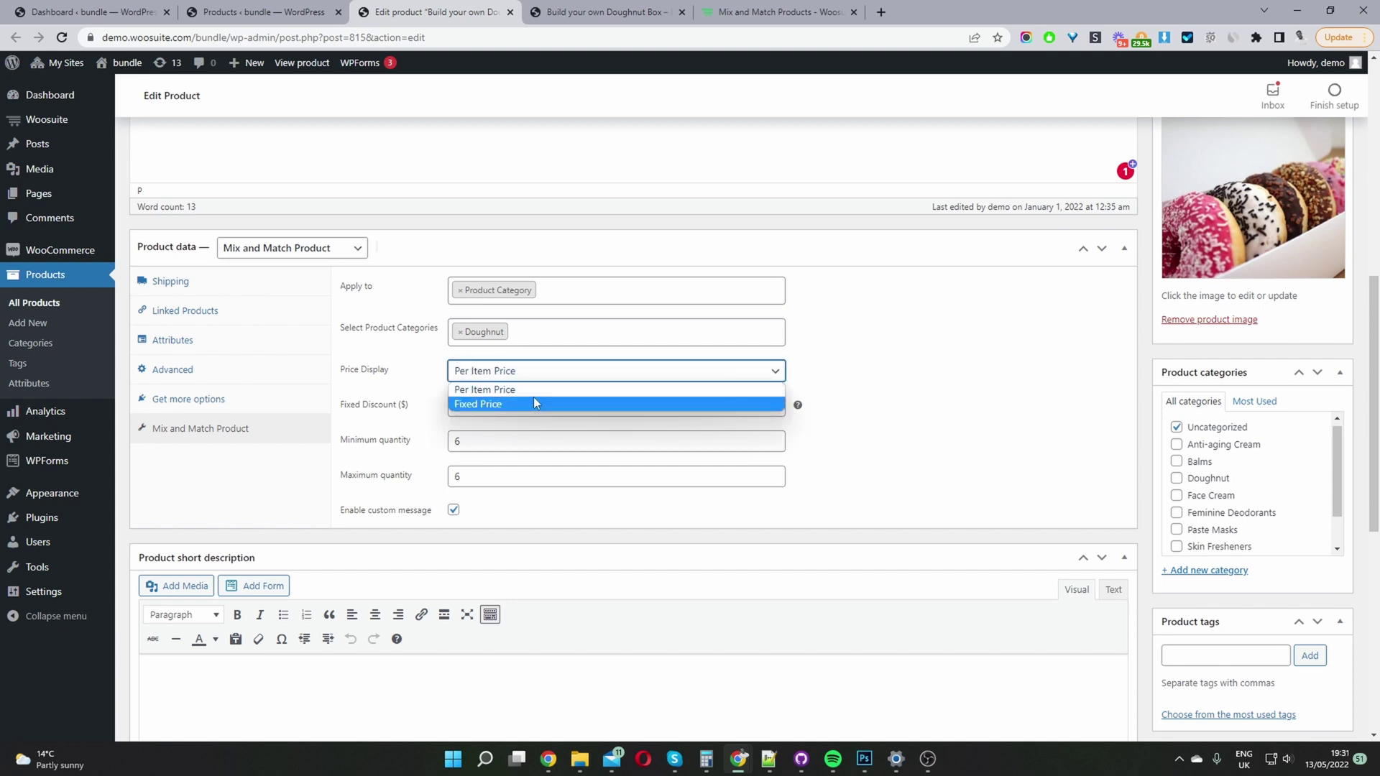
key("Escape")
key("Down")
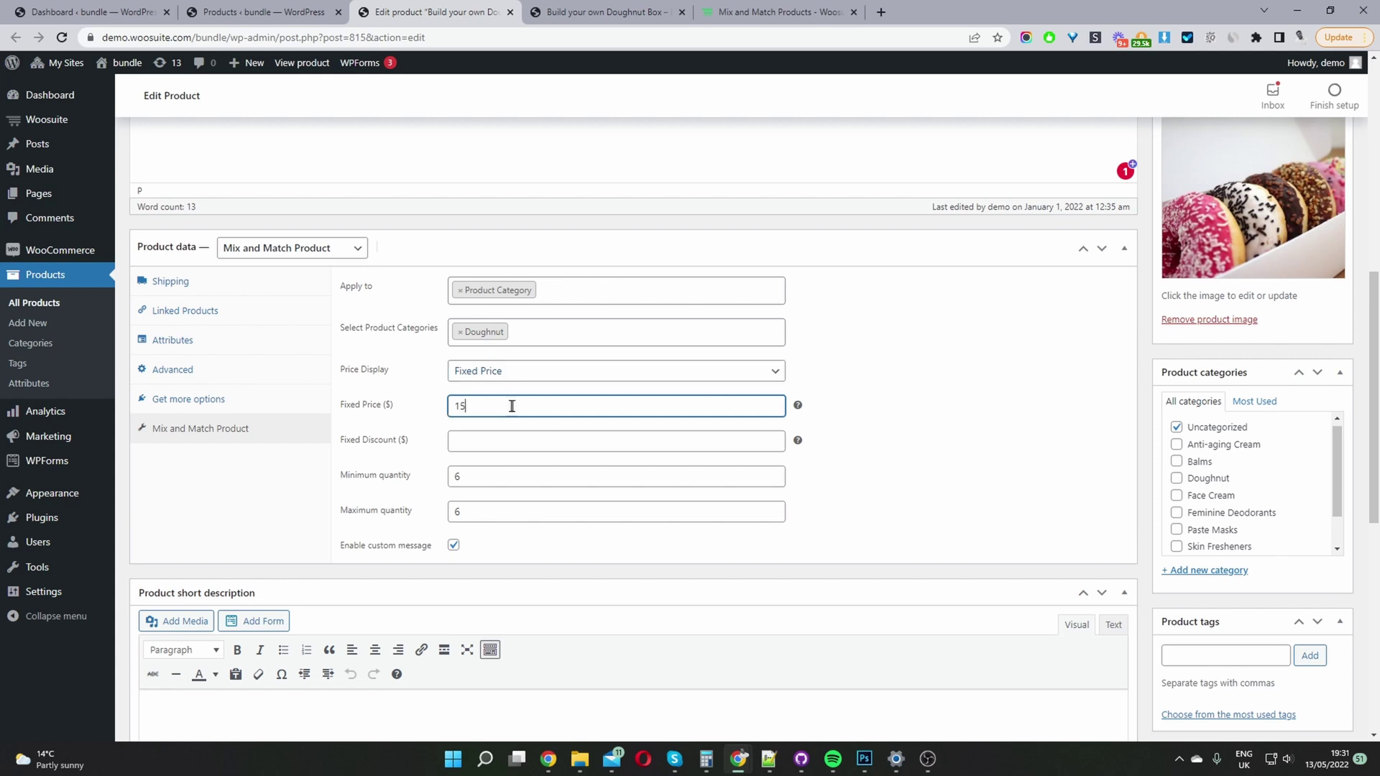
- Change the Fixed Price ($) from 15 to 45
double_click(510, 404)
type("45")
left_click(486, 388)
left_click(487, 372)
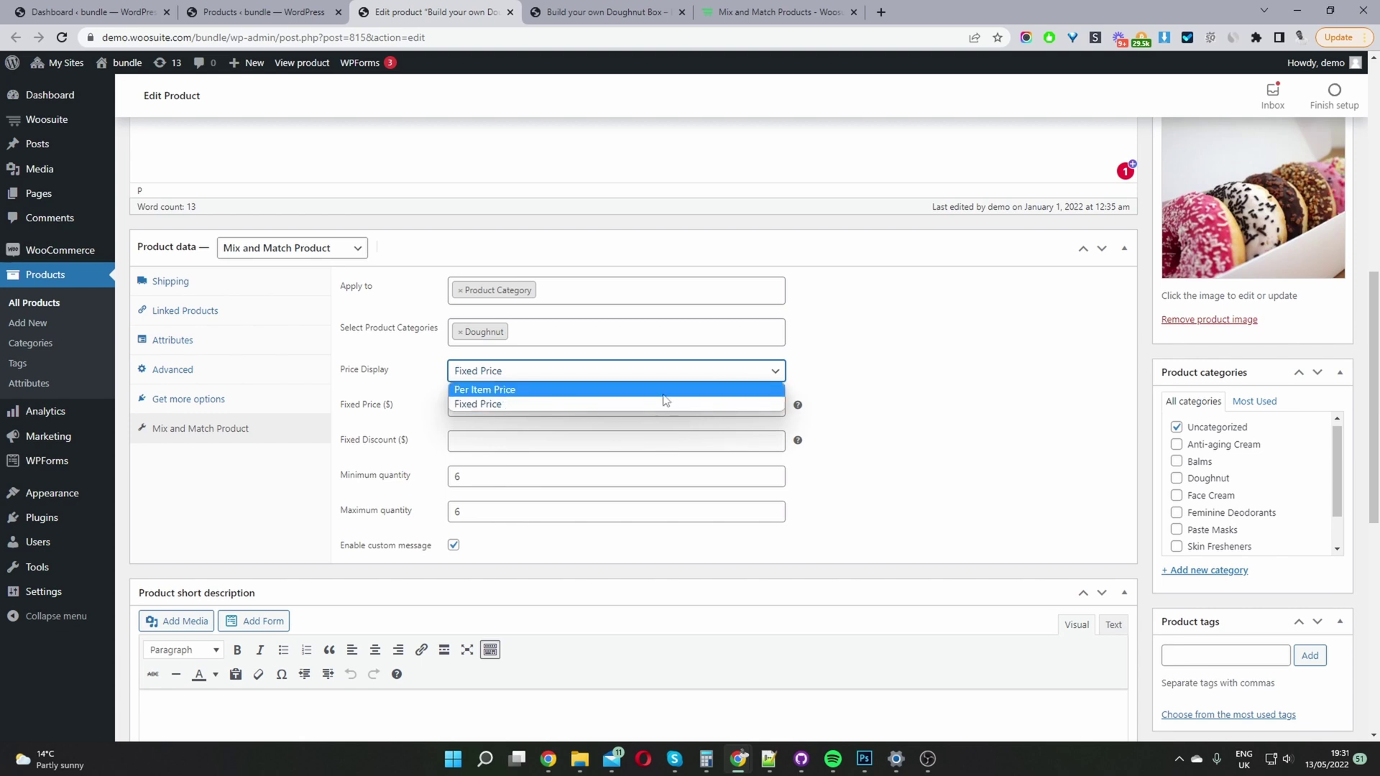
- Clear the Minimum quantity value and glance at the live doughnut box page
left_click(990, 402)
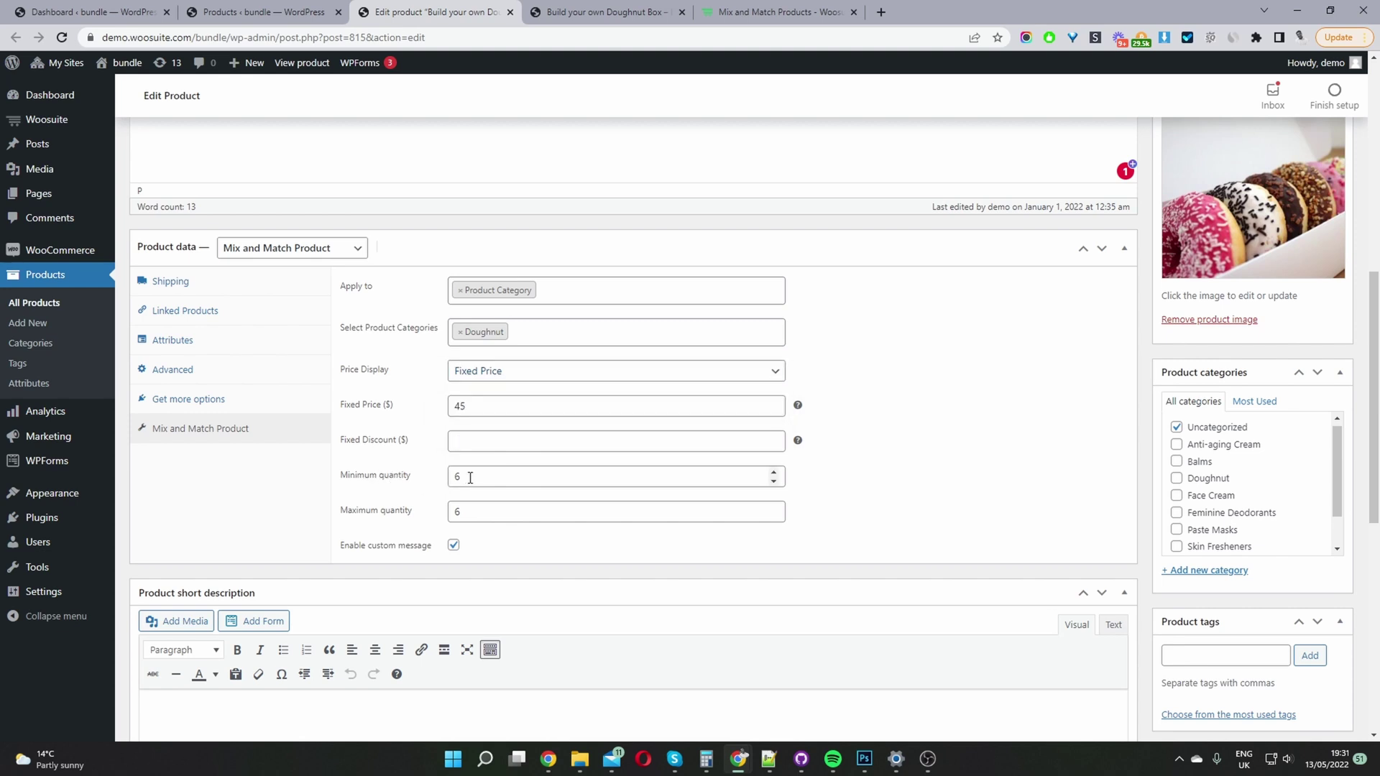
double_click(460, 477)
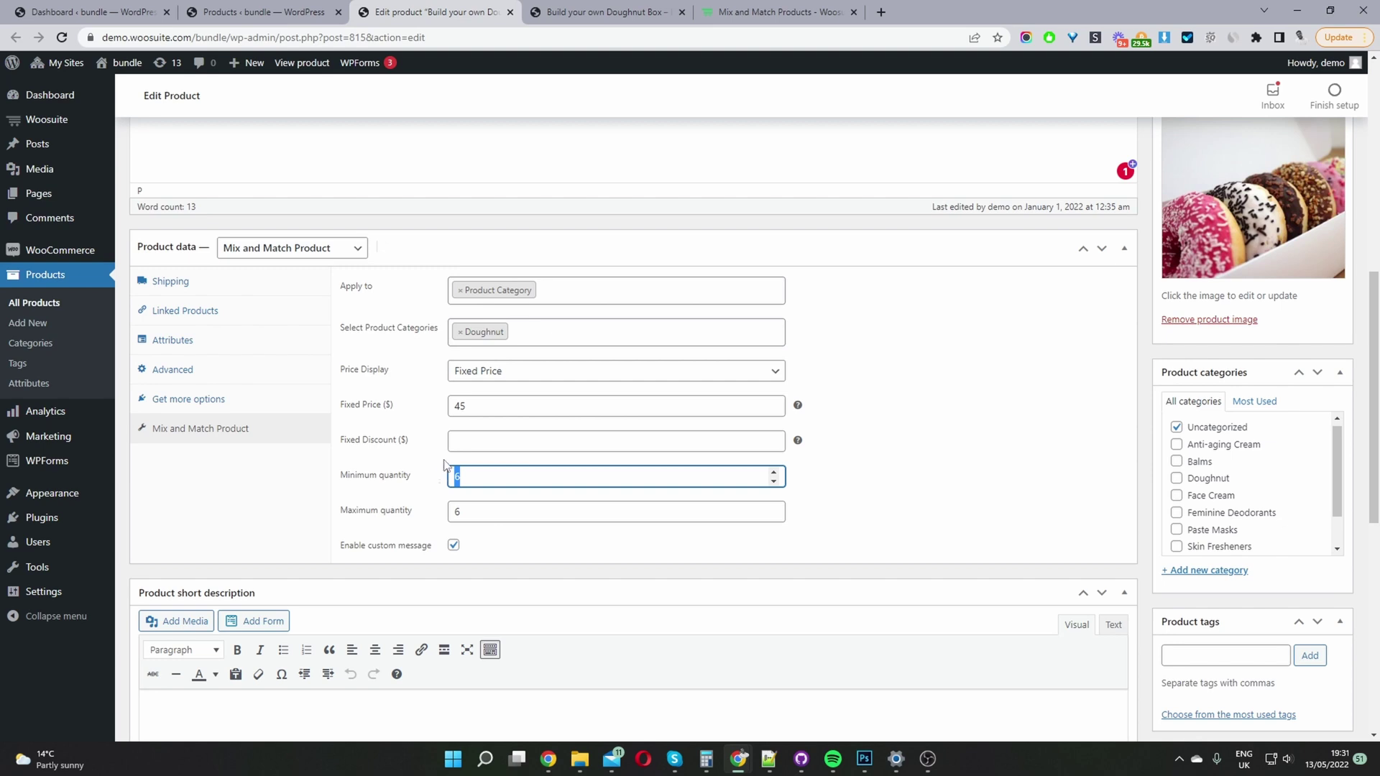
key("BackSpace")
key("Tab")
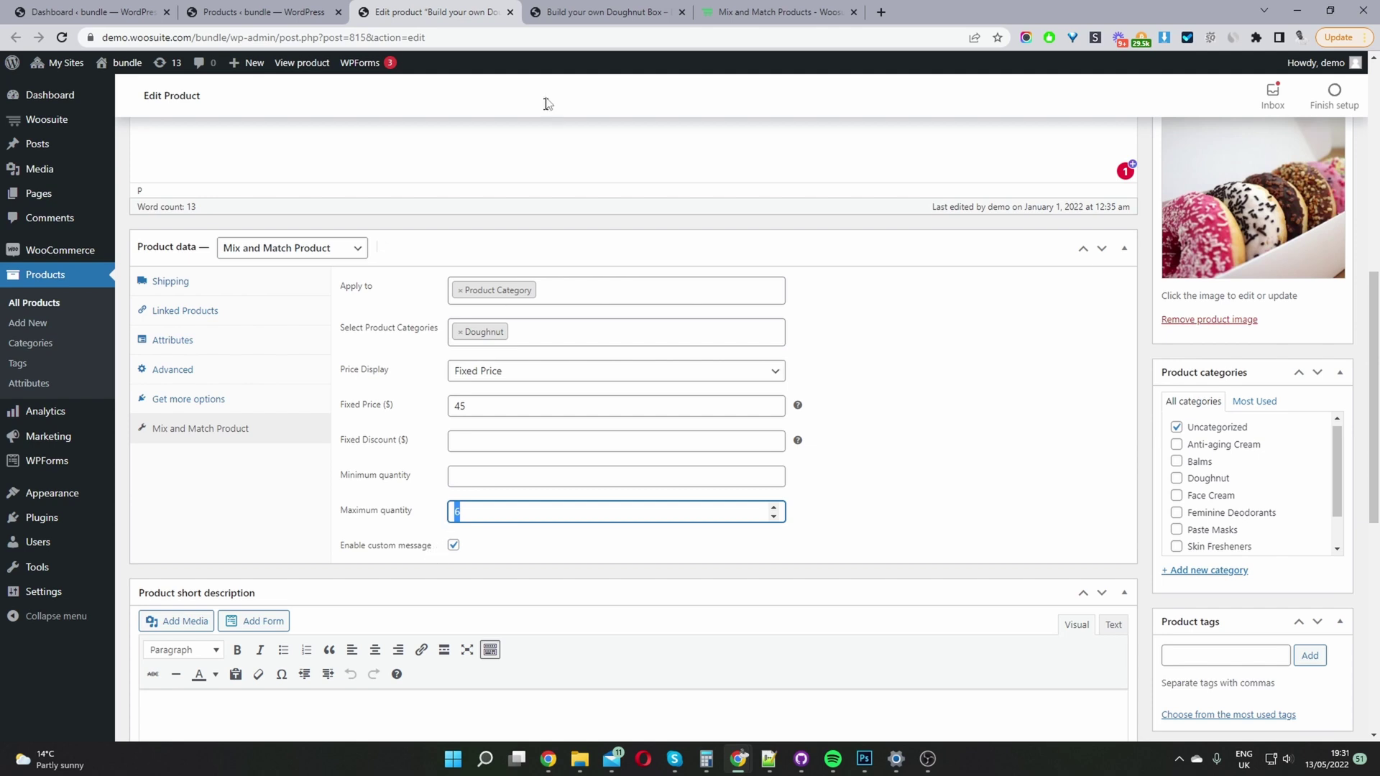
left_click(653, 13)
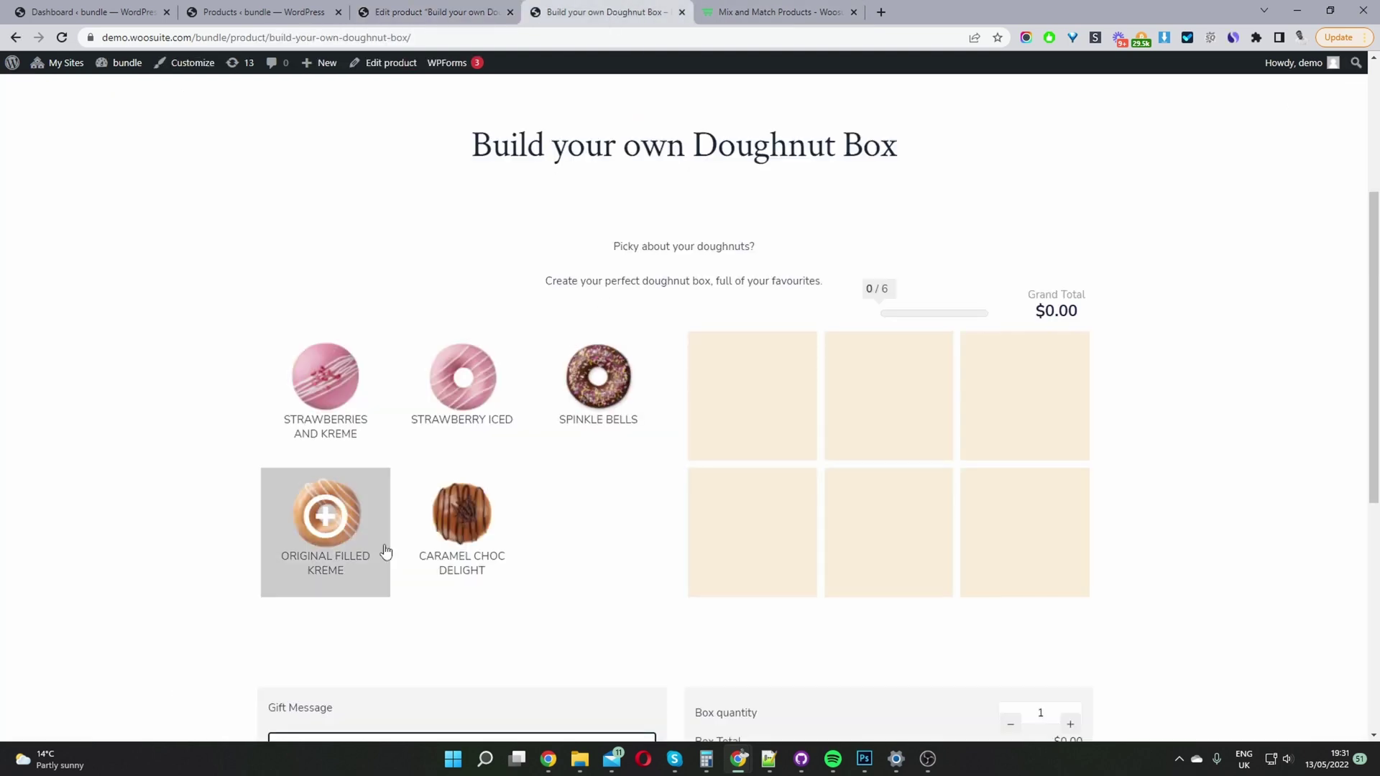
scroll(363, 262, "down", 5)
left_click(417, 11)
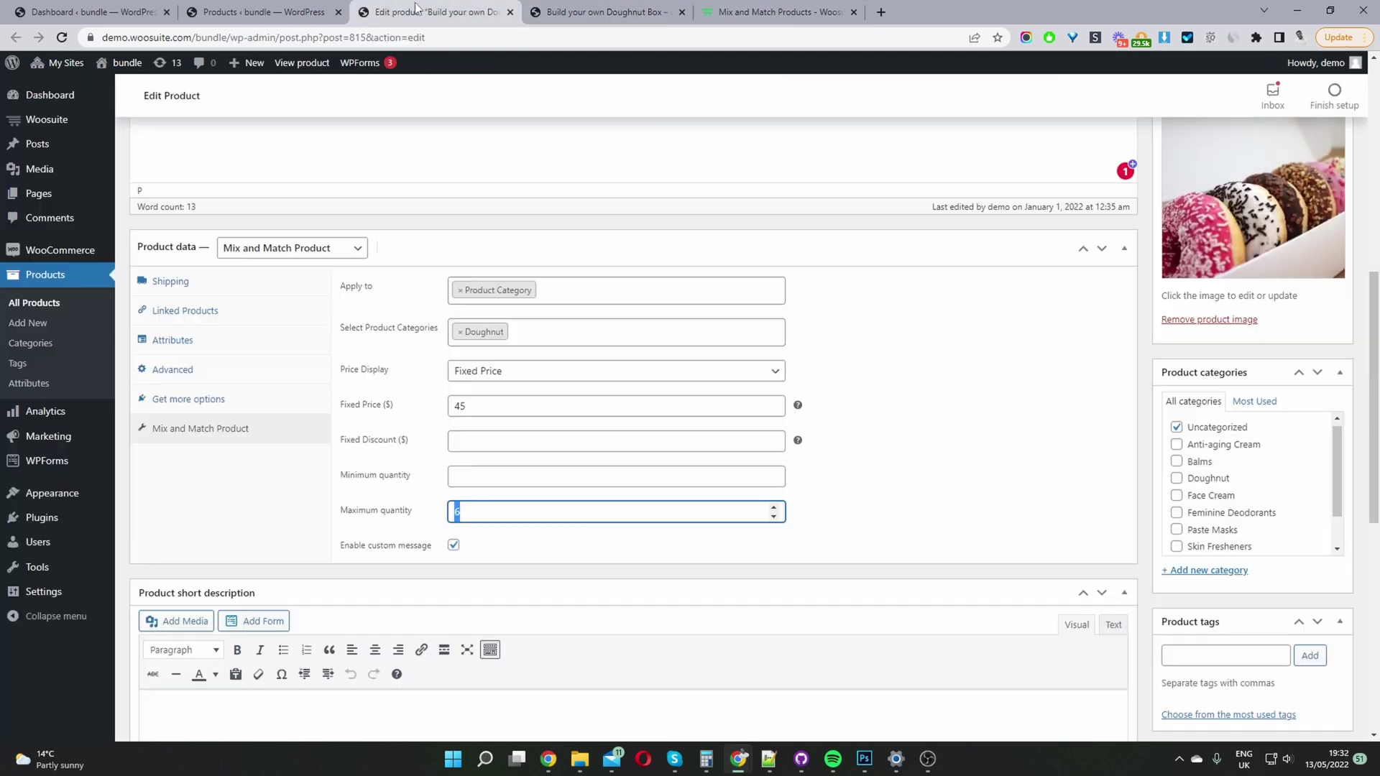
- Re-enter 6 as the Minimum quantity and update the product
left_click(462, 476)
type("6")
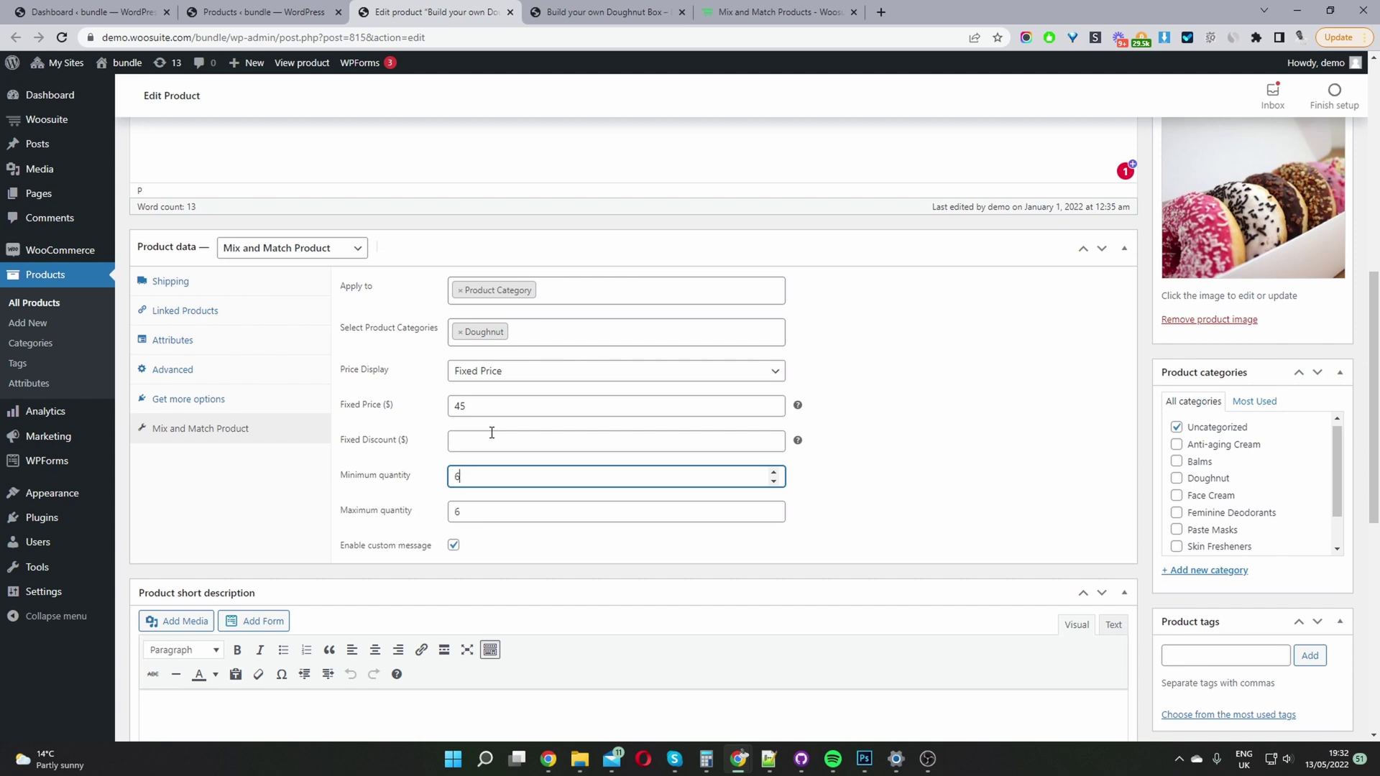
scroll(1331, 382, "up", 5)
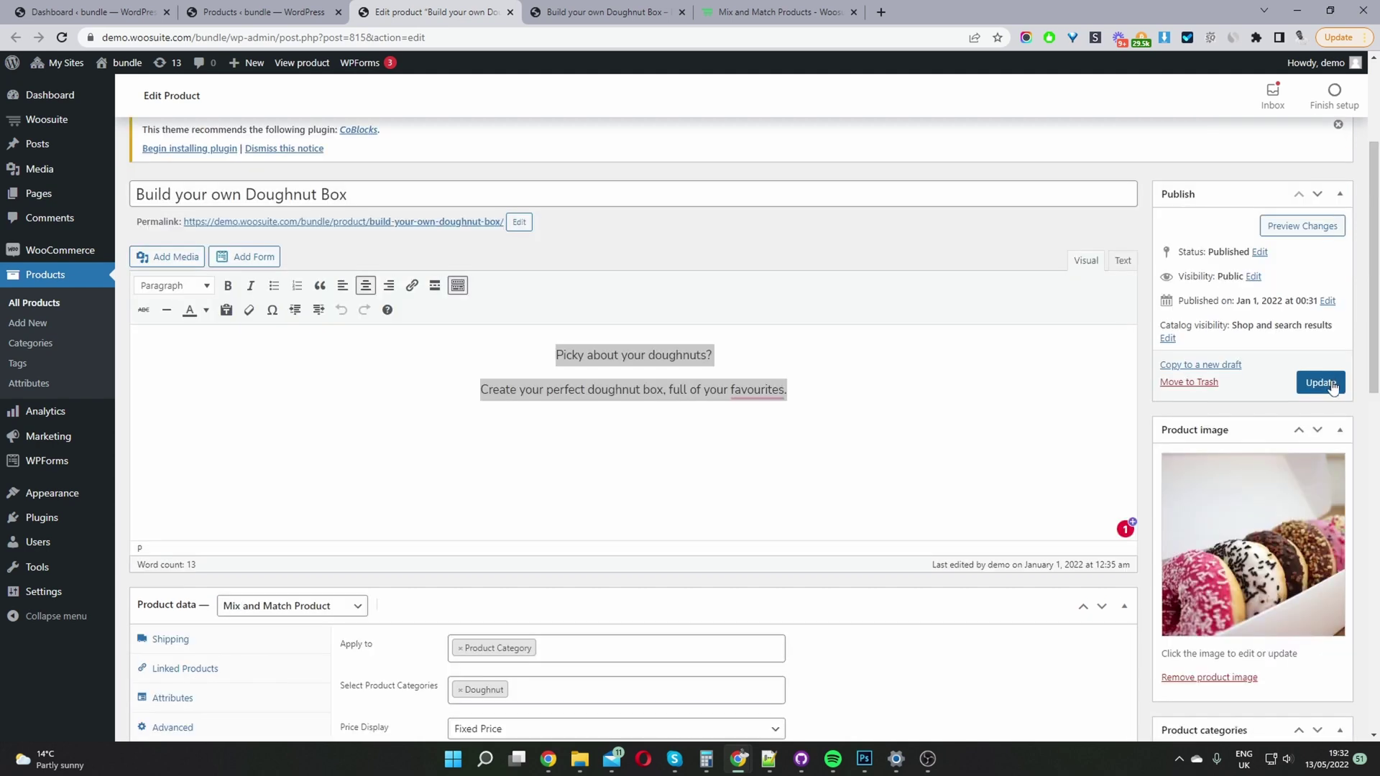
left_click(1332, 384)
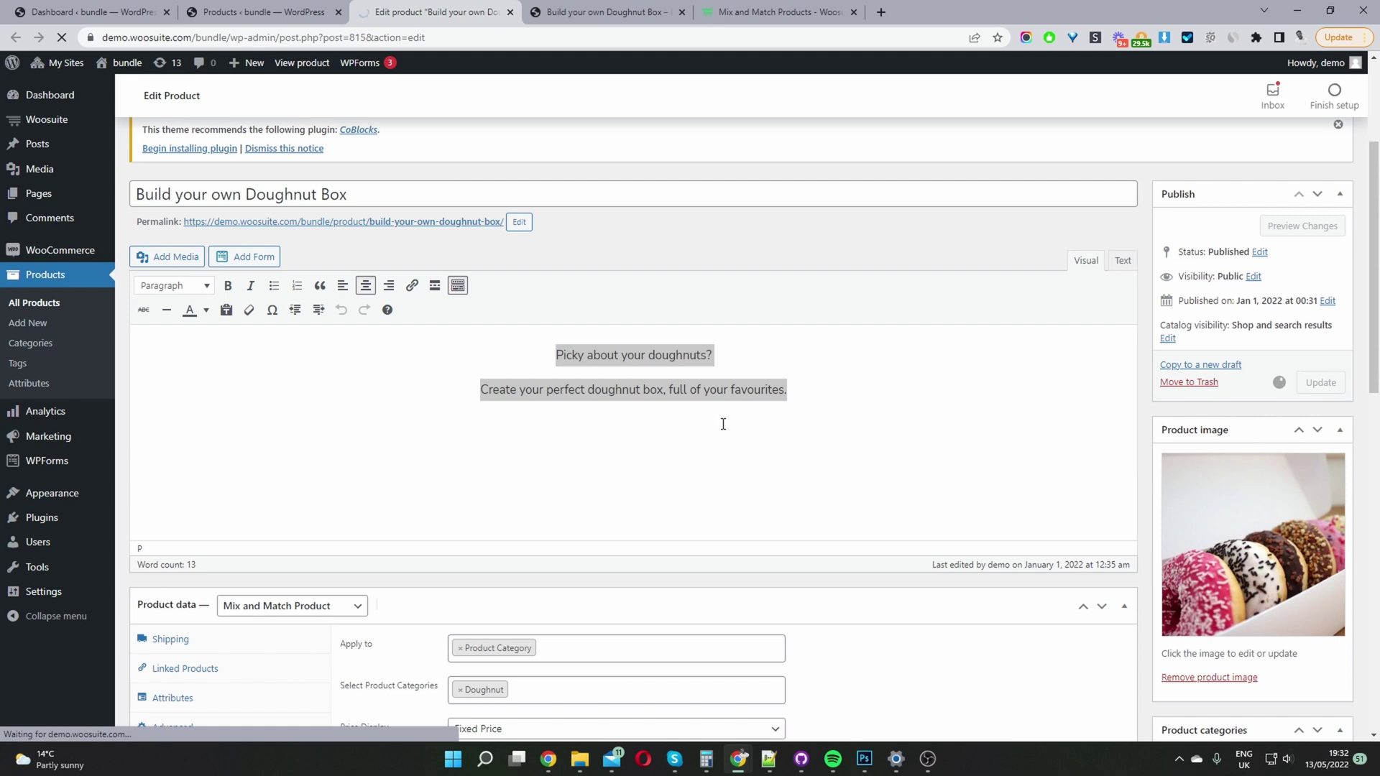
- On the live product page, fill the doughnut box to 6/6 for a $45.00 grand total
left_click(607, 11)
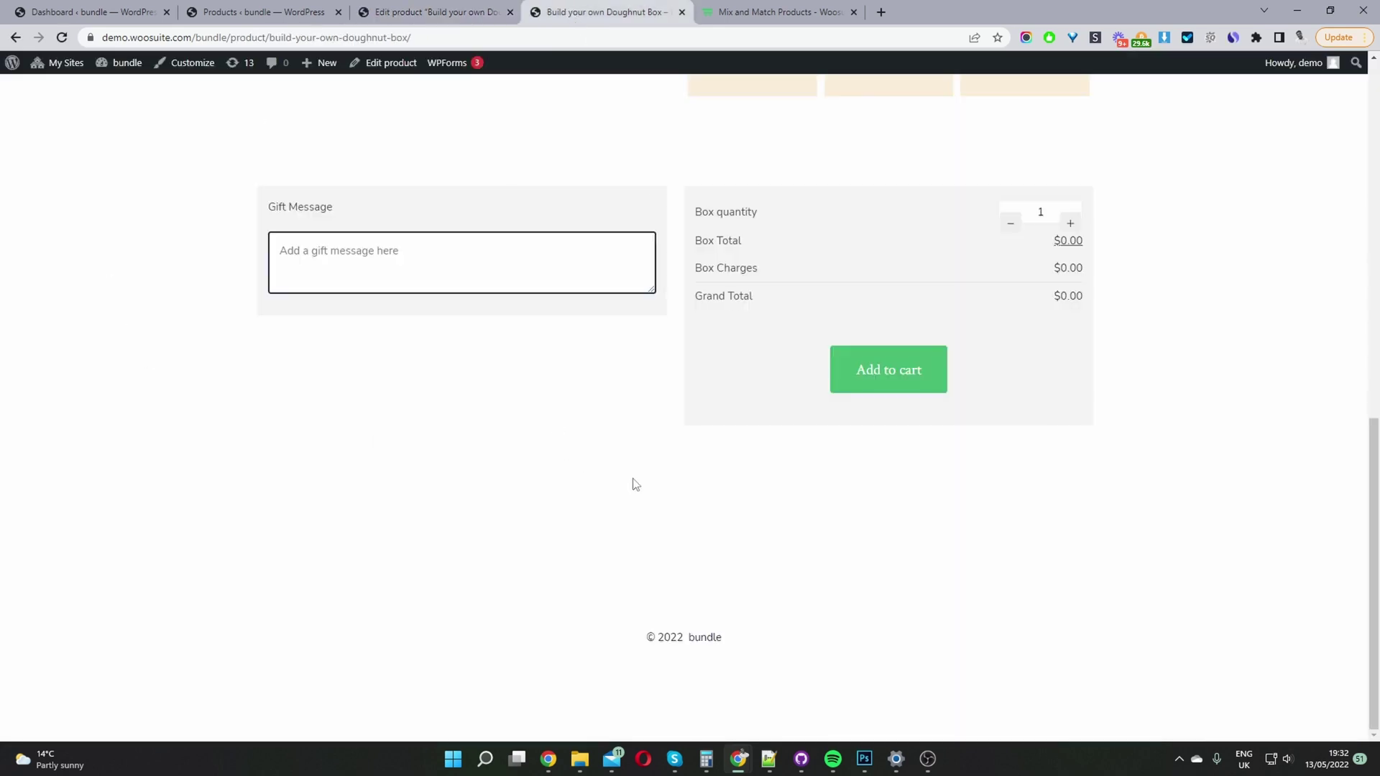
scroll(649, 490, "up", 10)
scroll(825, 413, "down", 2)
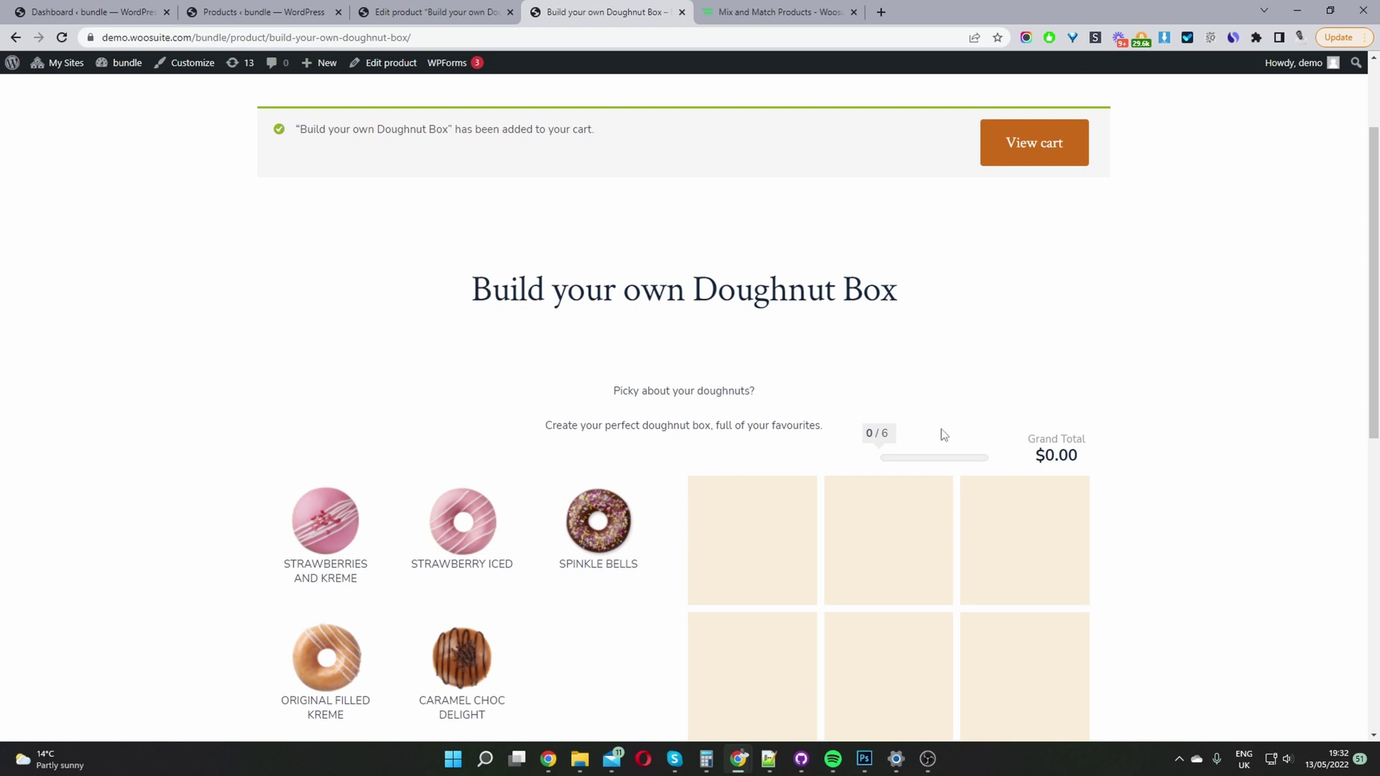
scroll(692, 267, "down", 2)
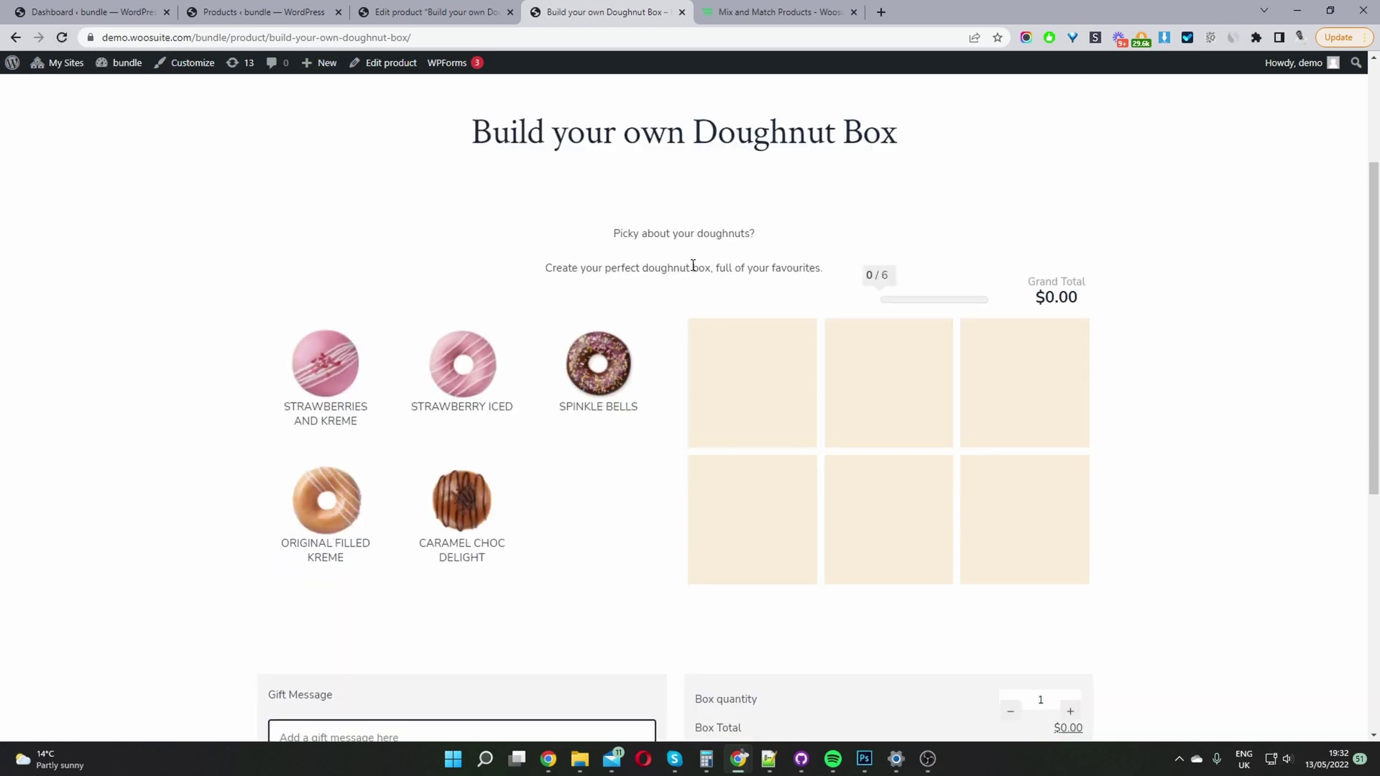
left_click(326, 356)
left_click(462, 355)
left_click(462, 492)
left_click(326, 492)
left_click(325, 492)
left_click(598, 355)
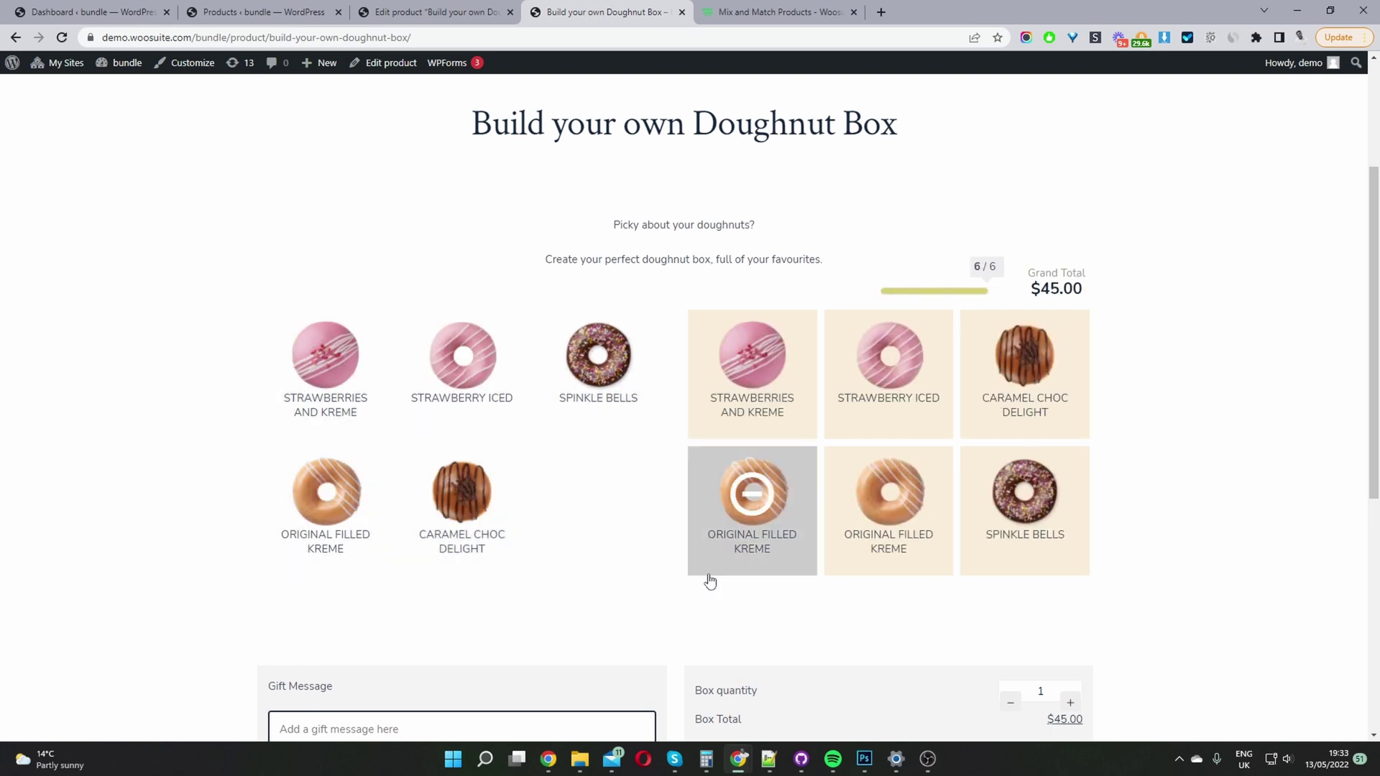
left_click_drag(1028, 291, 1087, 291)
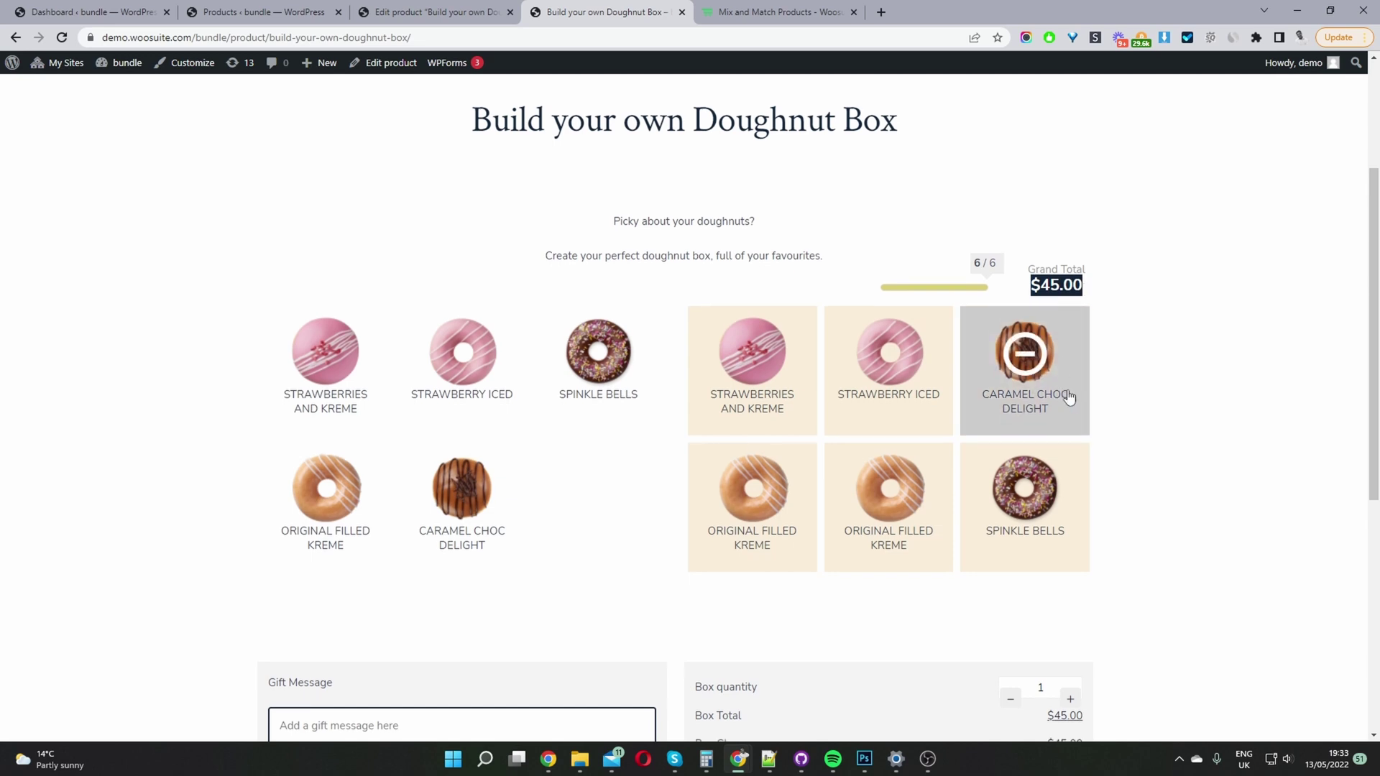
- Enter the gift message 'dsgsfdf'
scroll(1069, 398, "down", 3)
scroll(1067, 395, "down", 2)
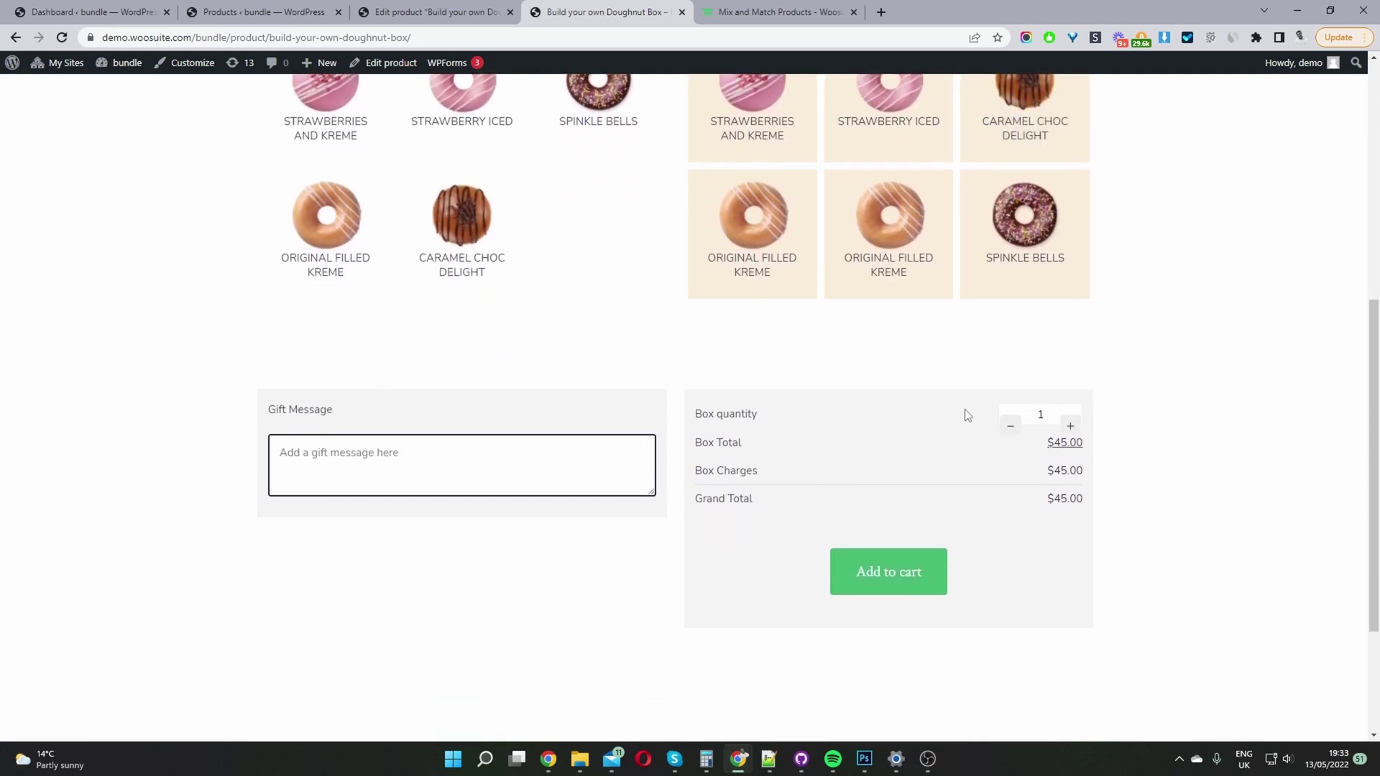
left_click(441, 480)
type("dsgsfdf")
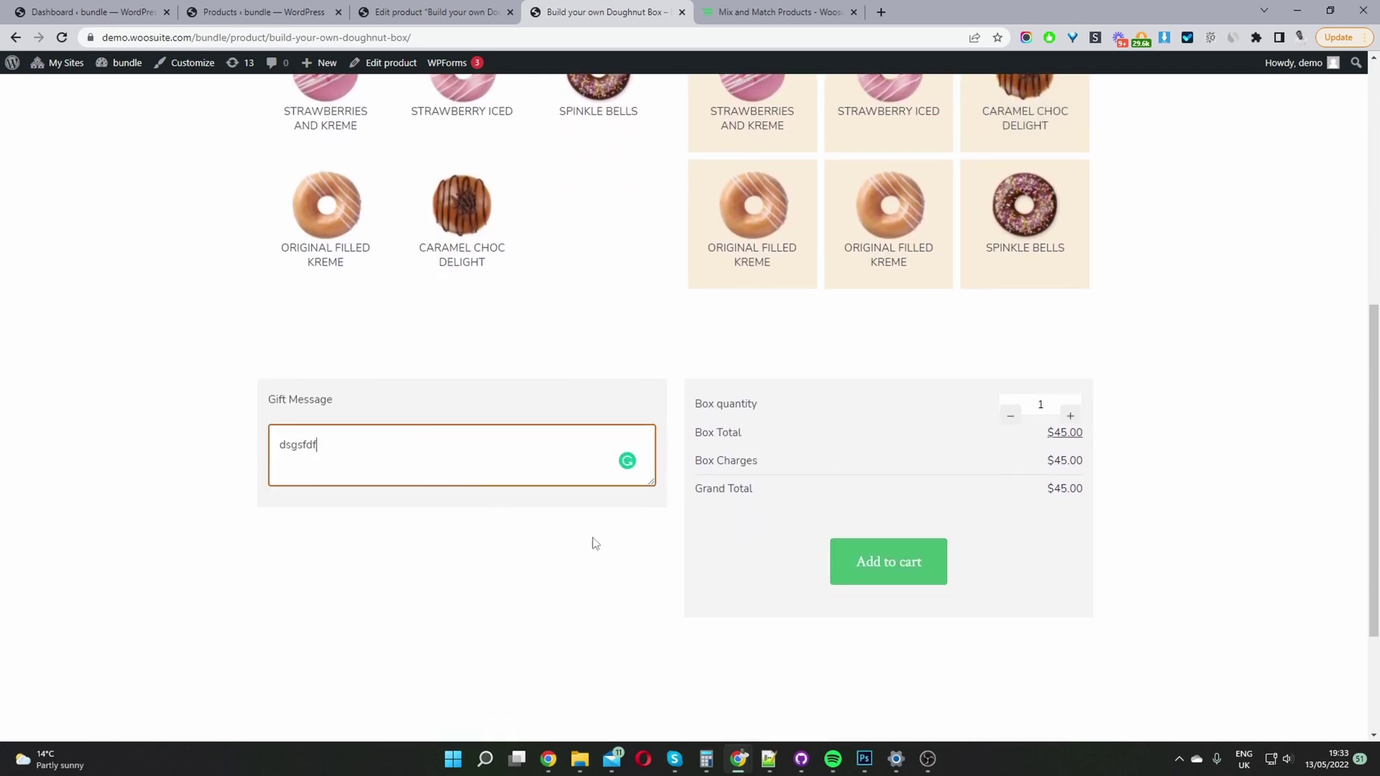